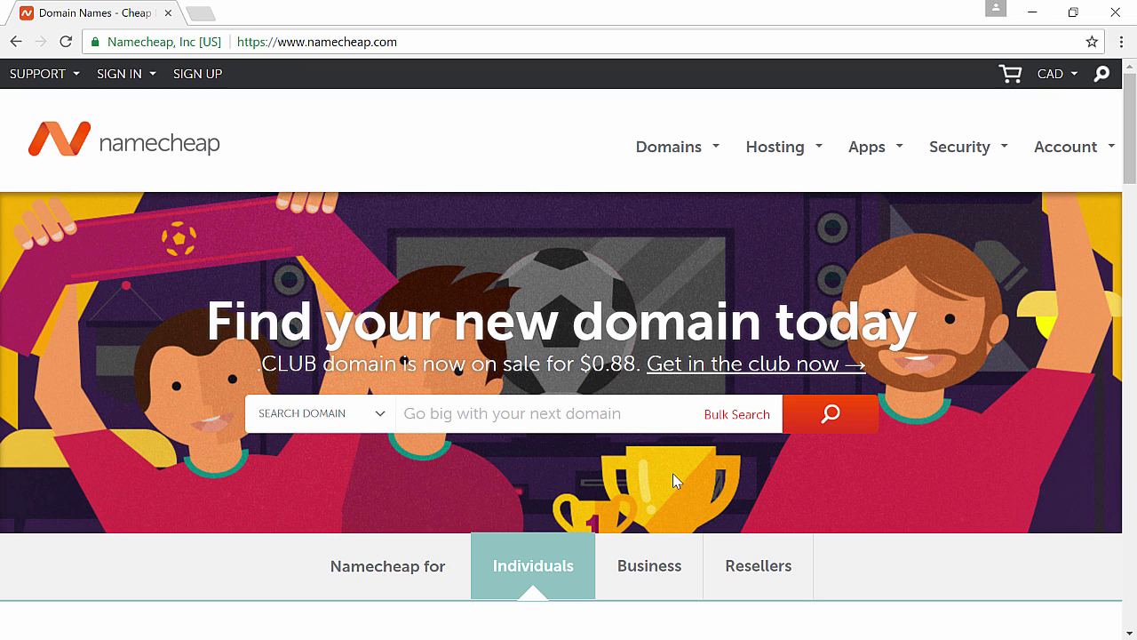
- Search for my-new-domain-name.com and add it to the cart for one year at C$12.03
{"action": "left_click", "coordinate": [656, 414]}
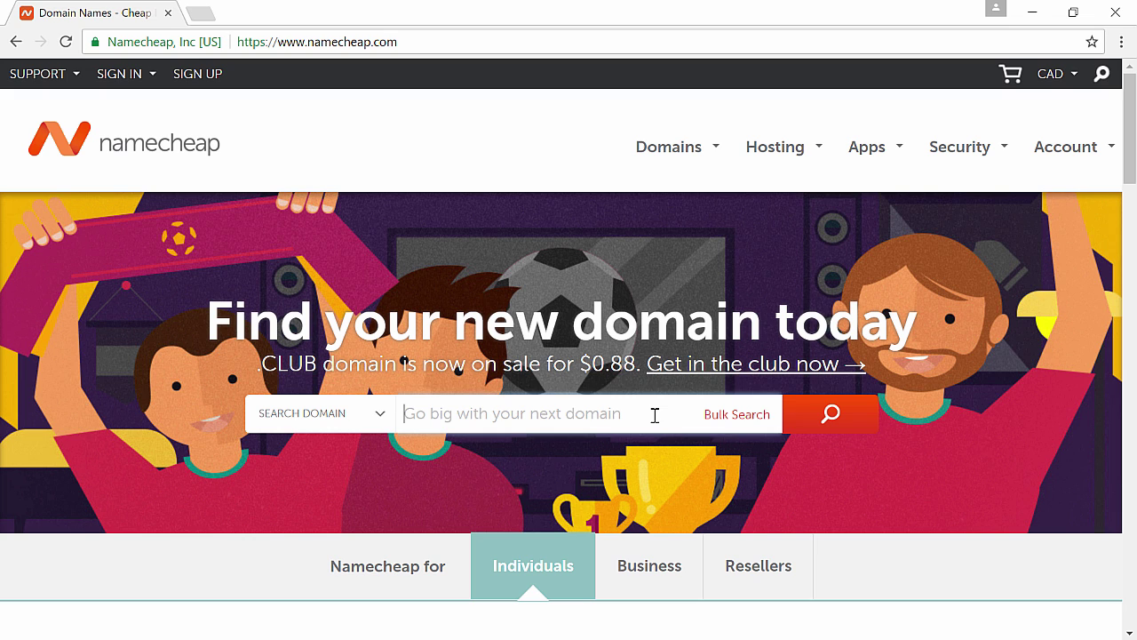
{"action": "type", "text": "my-new-domain-name.com"}
{"action": "left_click", "coordinate": [830, 413]}
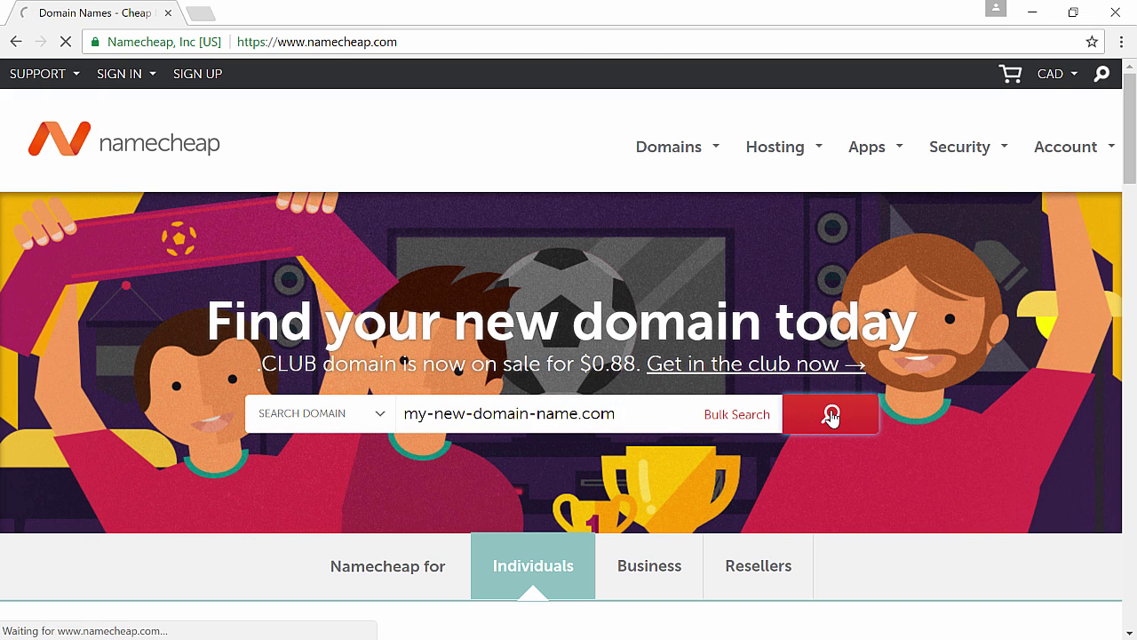
{"action": "left_click", "coordinate": [782, 276]}
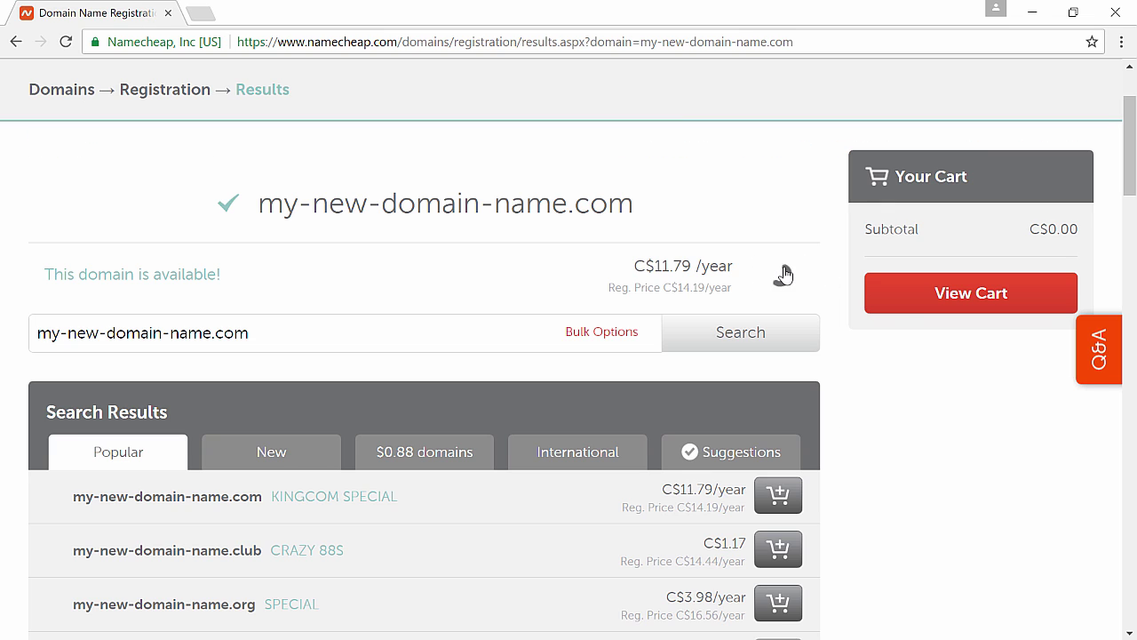
{"action": "left_click", "coordinate": [921, 389]}
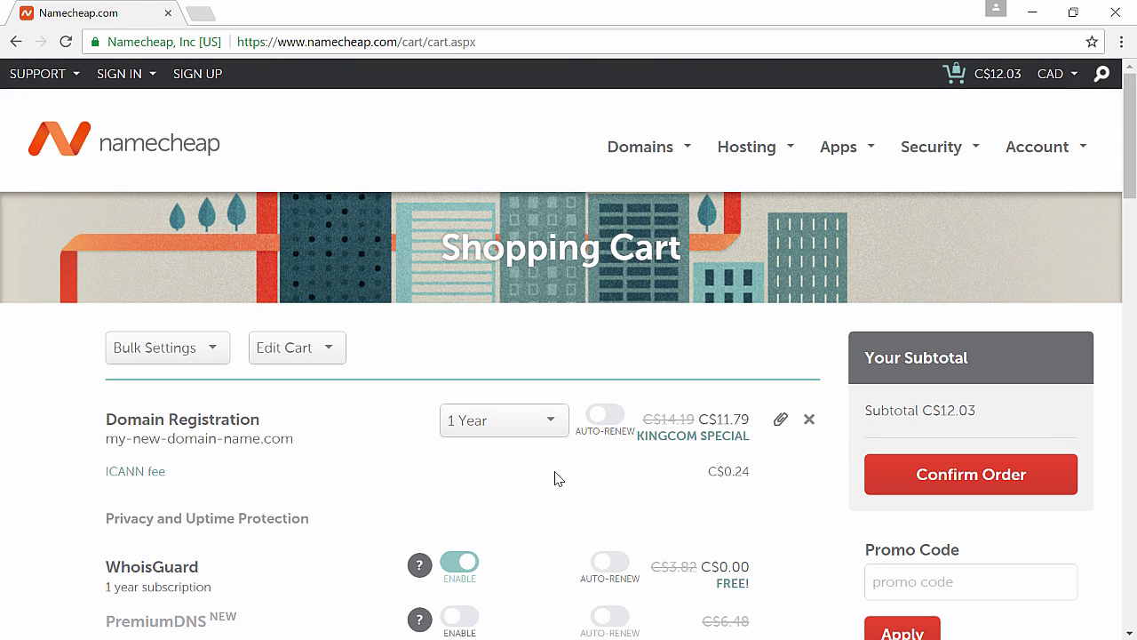
{"action": "scroll", "coordinate": [558, 479], "scroll_direction": "down", "scroll_amount": 3}
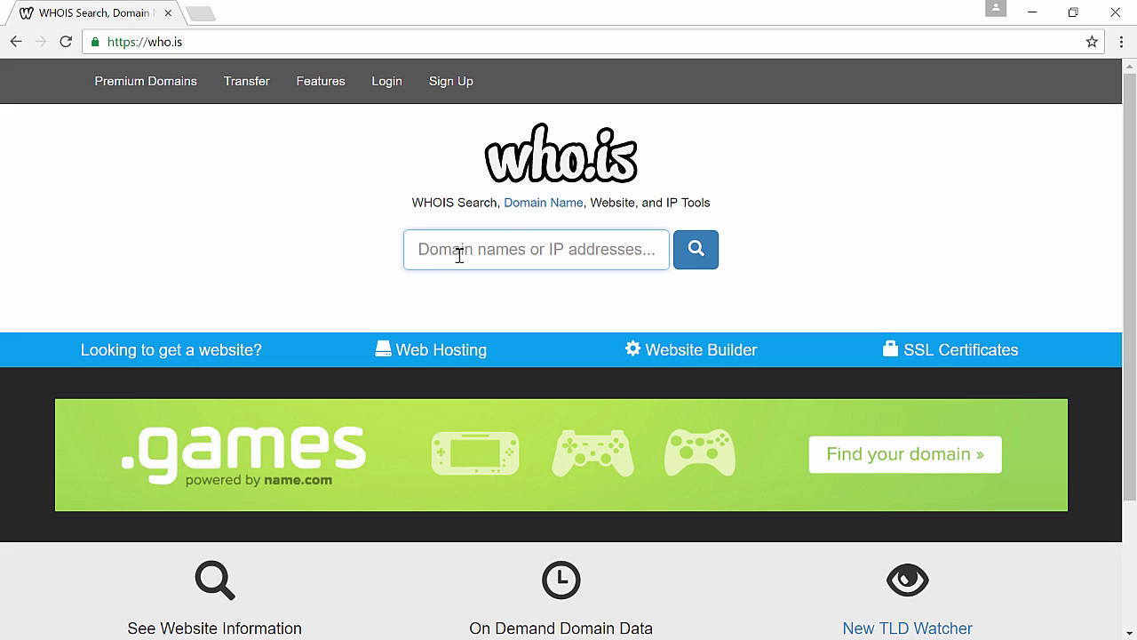
- Look up facebook.com on who.is and highlight its registrant organization, street address and phone
{"action": "type", "text": "facebook.com"}
{"action": "left_click", "coordinate": [700, 264]}
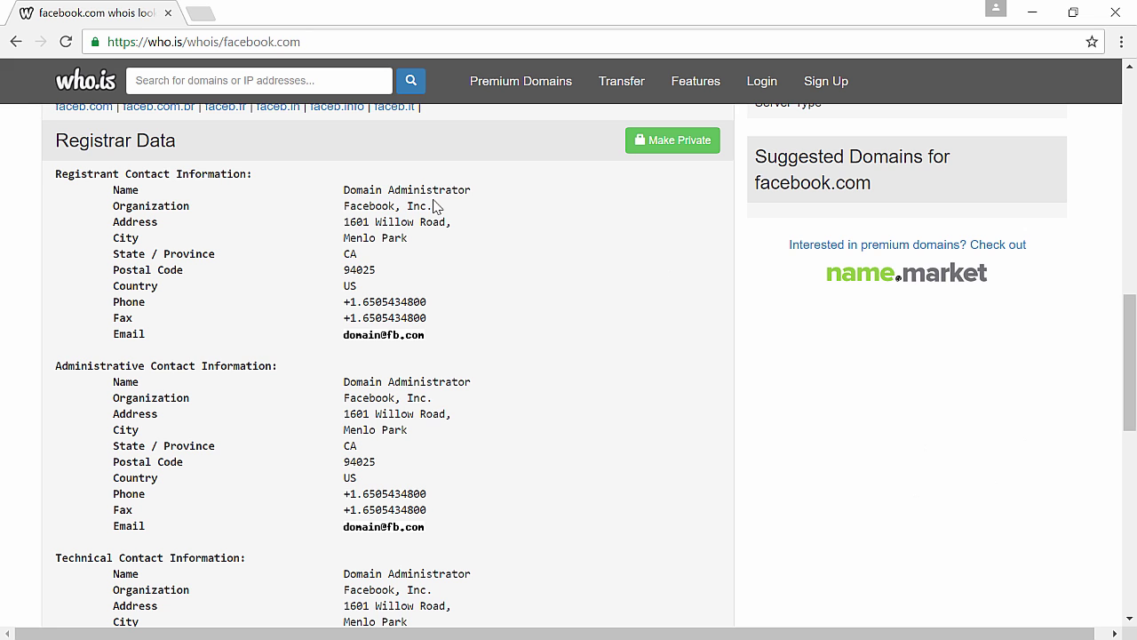
{"action": "left_click_drag", "start_coordinate": [347, 205], "coordinate": [437, 210]}
{"action": "left_click_drag", "start_coordinate": [345, 222], "coordinate": [456, 226]}
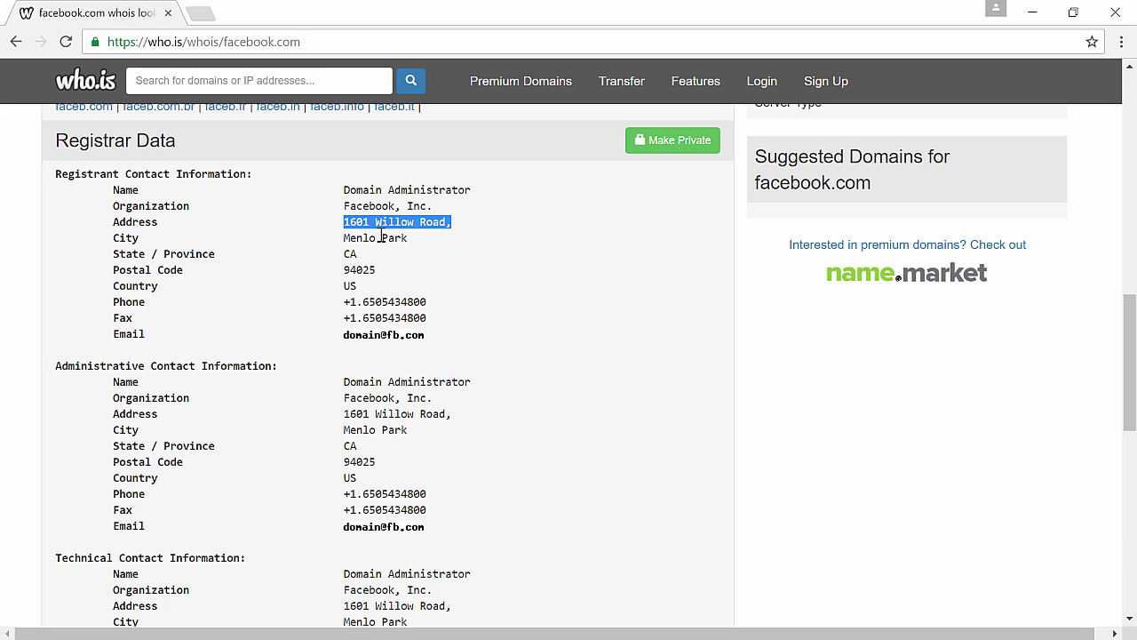
{"action": "left_click_drag", "start_coordinate": [345, 302], "coordinate": [431, 303]}
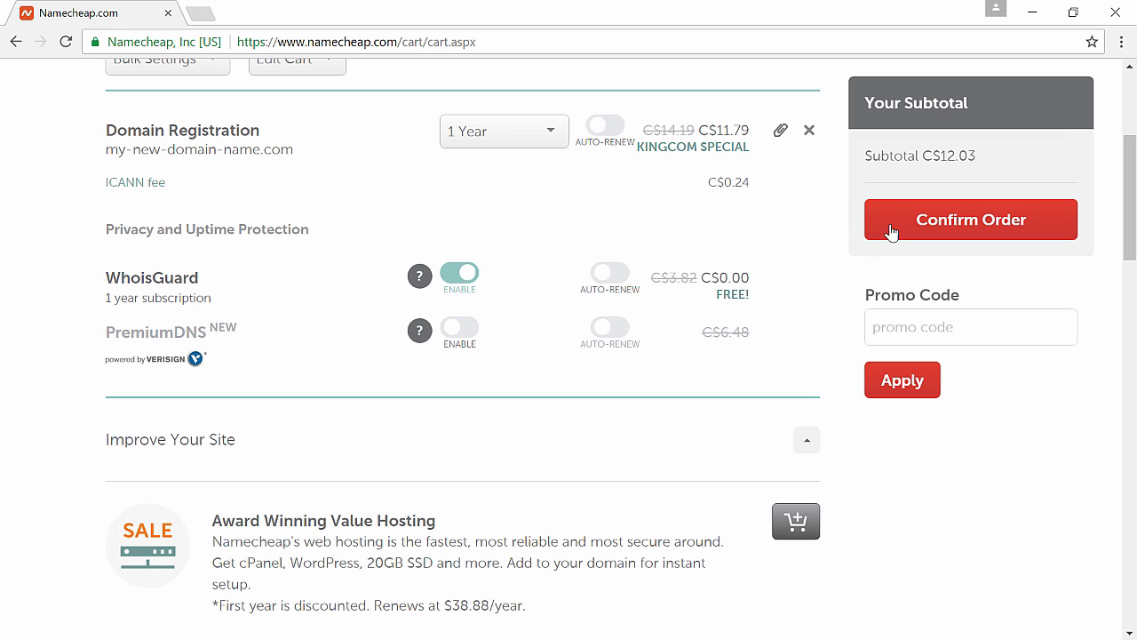
- Confirm the order for my-new-domain-name.com from the shopping cart
{"action": "left_click", "coordinate": [944, 220]}
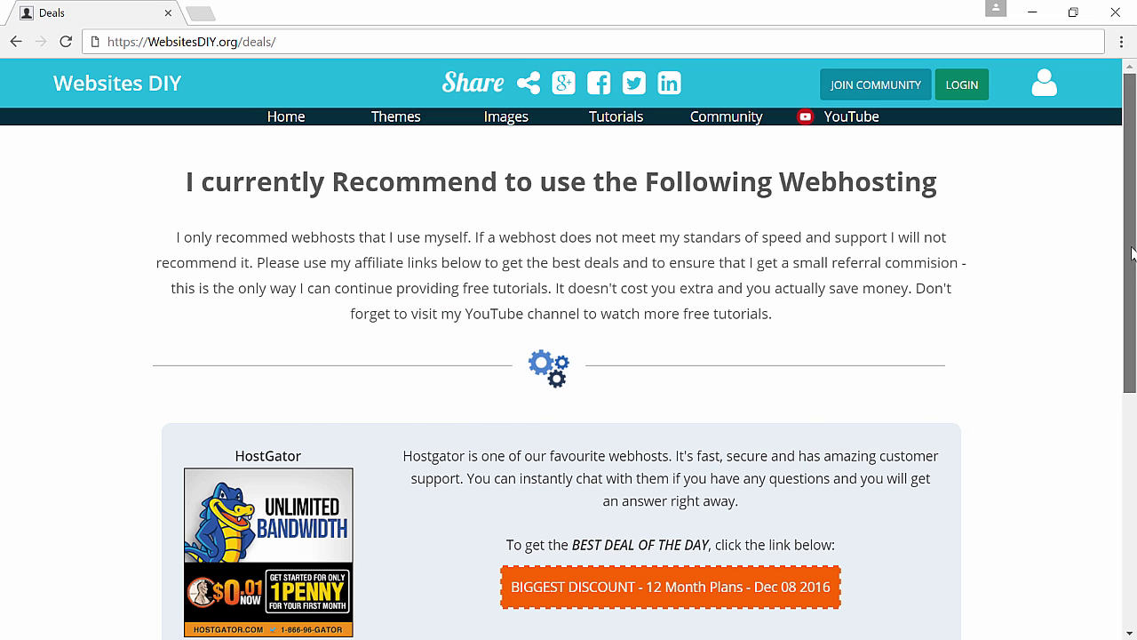
- Open HostGator's 'BIGGEST DISCOUNT - 12 Month Plans' deal from the Websites DIY page
{"action": "left_click_drag", "start_coordinate": [1132, 253], "coordinate": [1132, 399]}
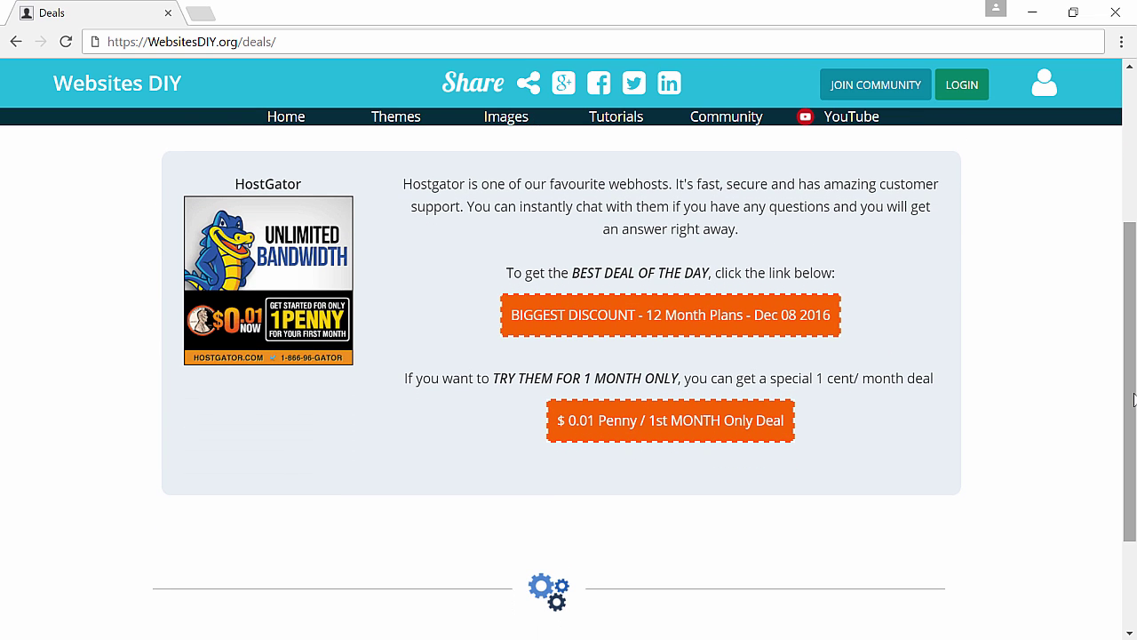
{"action": "left_click", "coordinate": [835, 321]}
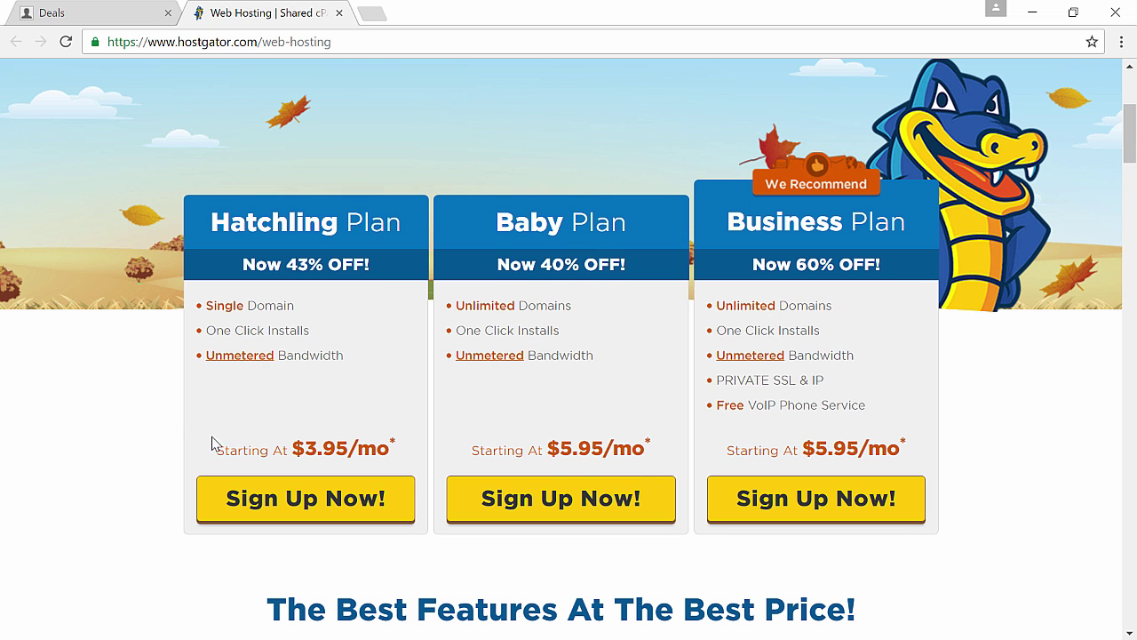
- Start a Hatchling sign-up using the already-owned domain my-new-domain-name.com
{"action": "left_click", "coordinate": [304, 500]}
{"action": "left_click", "coordinate": [655, 345]}
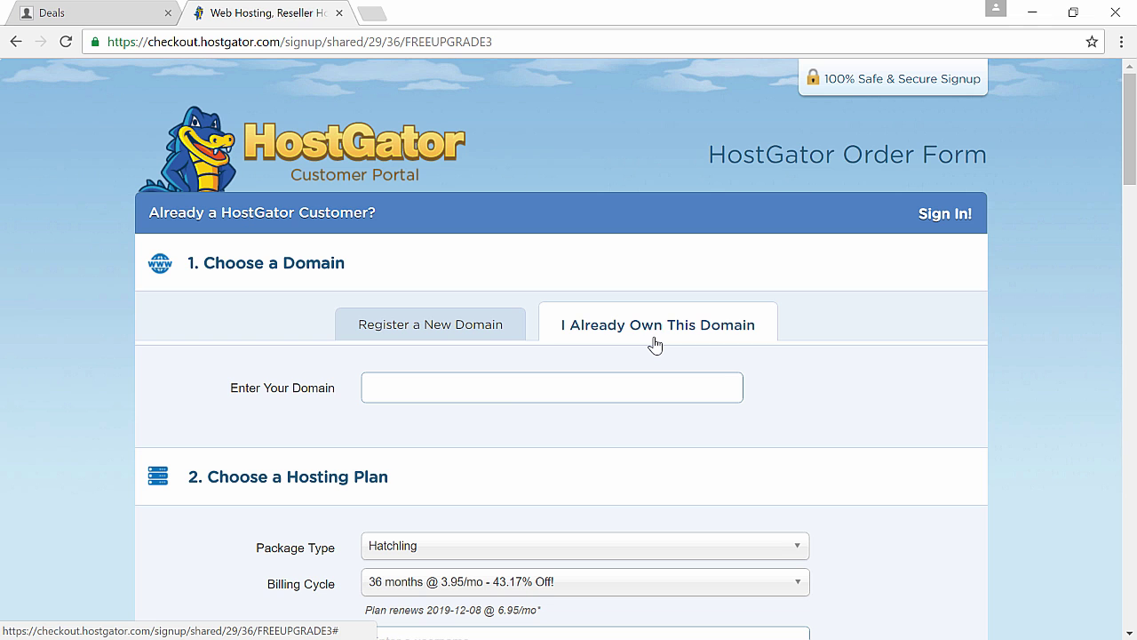
{"action": "left_click", "coordinate": [477, 386]}
{"action": "type", "text": "my-new-domain-name.com"}
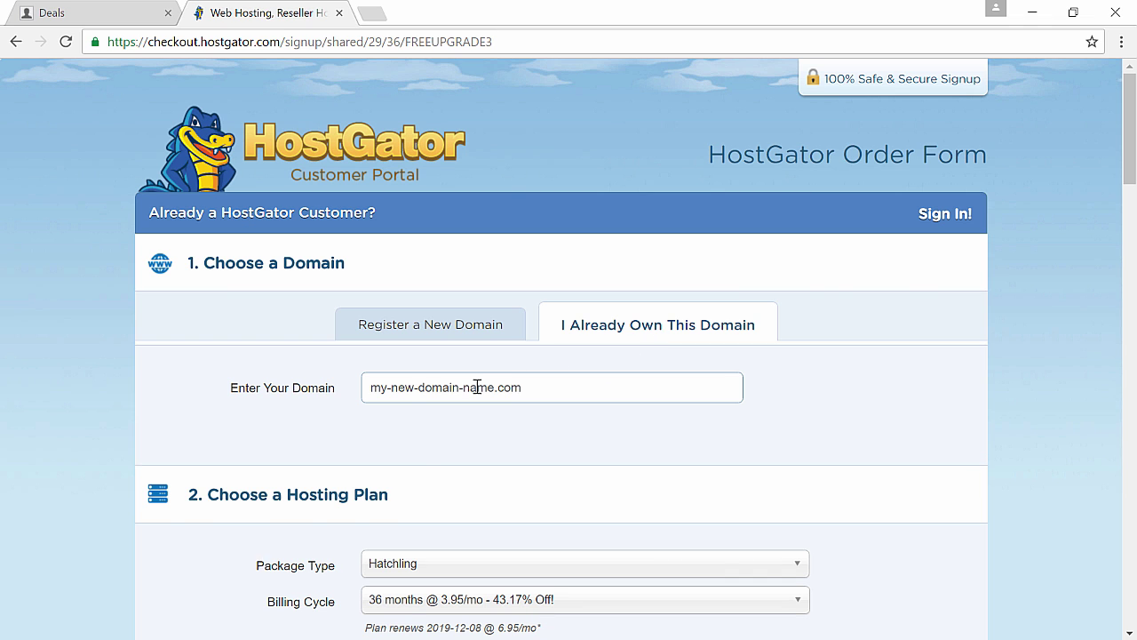
{"action": "scroll", "coordinate": [844, 411], "scroll_direction": "down", "scroll_amount": 4}
{"action": "scroll", "coordinate": [845, 414], "scroll_direction": "down", "scroll_amount": 1}
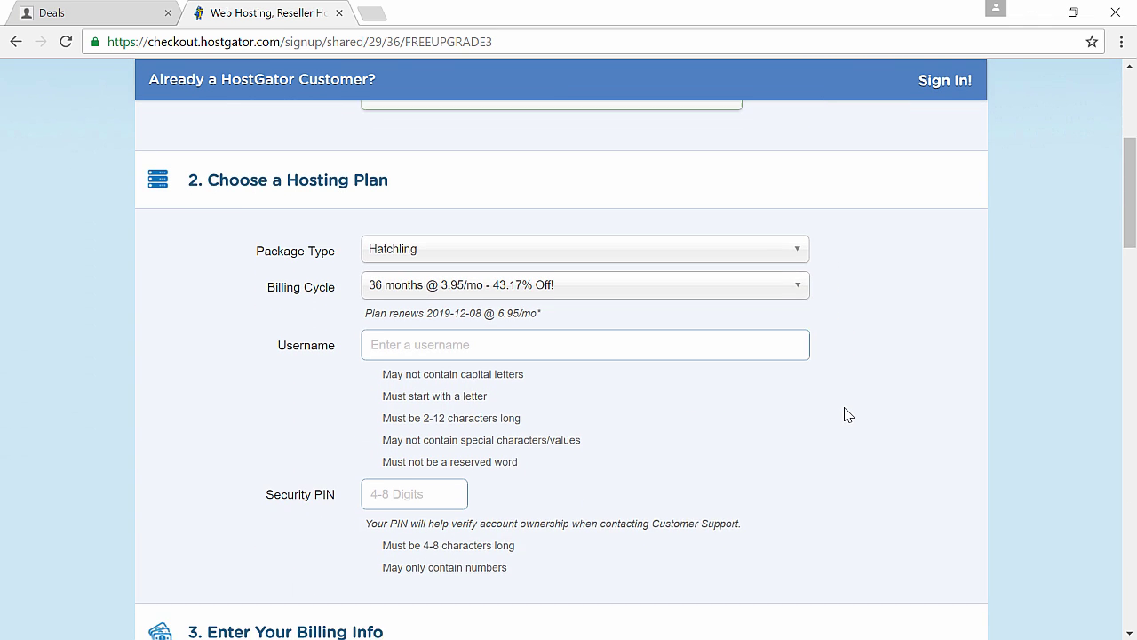
- Keep 36-month billing, decline SiteLock and CodeGuard add-ons, and accept the terms of service
{"action": "left_click", "coordinate": [762, 268]}
{"action": "left_click", "coordinate": [763, 268]}
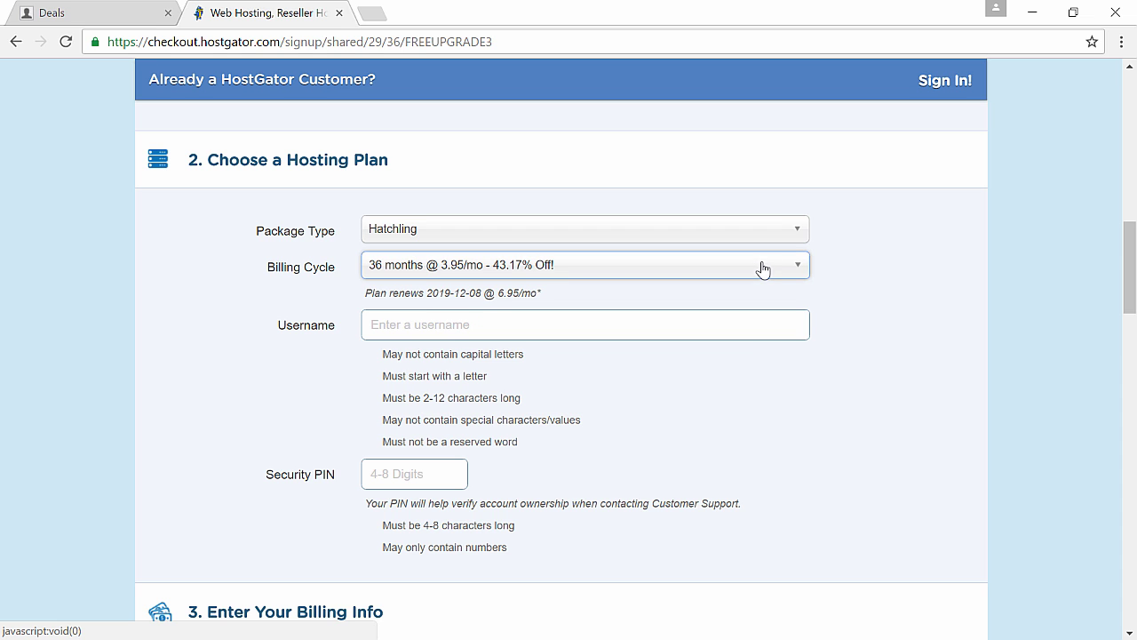
{"action": "left_click_drag", "start_coordinate": [1131, 258], "coordinate": [1131, 425]}
{"action": "left_click", "coordinate": [299, 181]}
{"action": "left_click", "coordinate": [300, 438]}
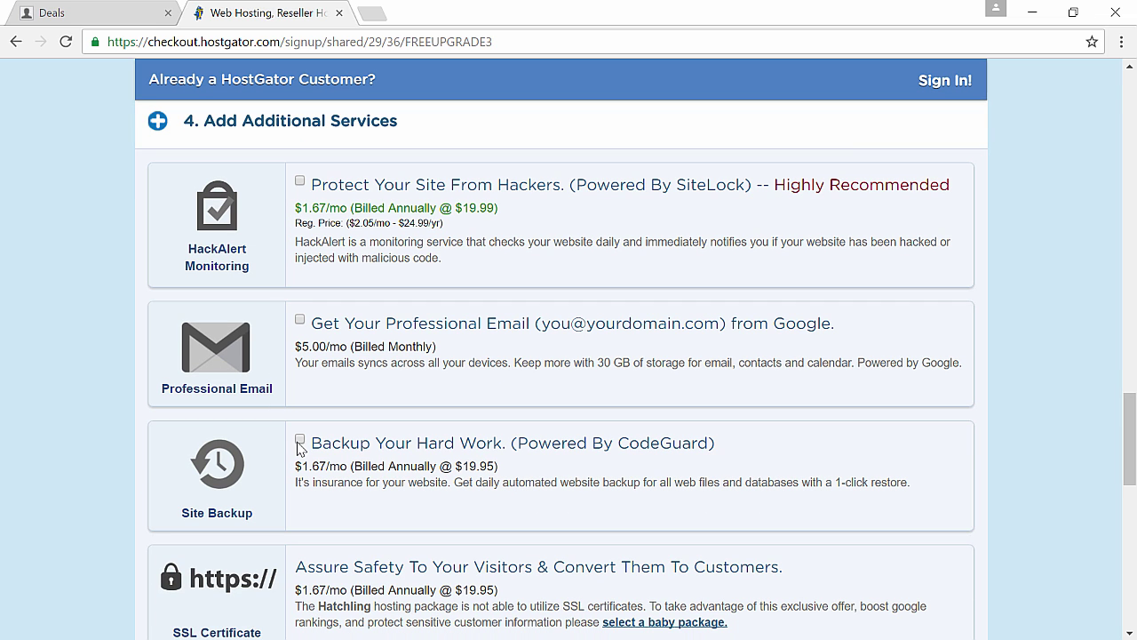
{"action": "left_click_drag", "start_coordinate": [1131, 449], "coordinate": [1131, 561]}
{"action": "left_click", "coordinate": [327, 331]}
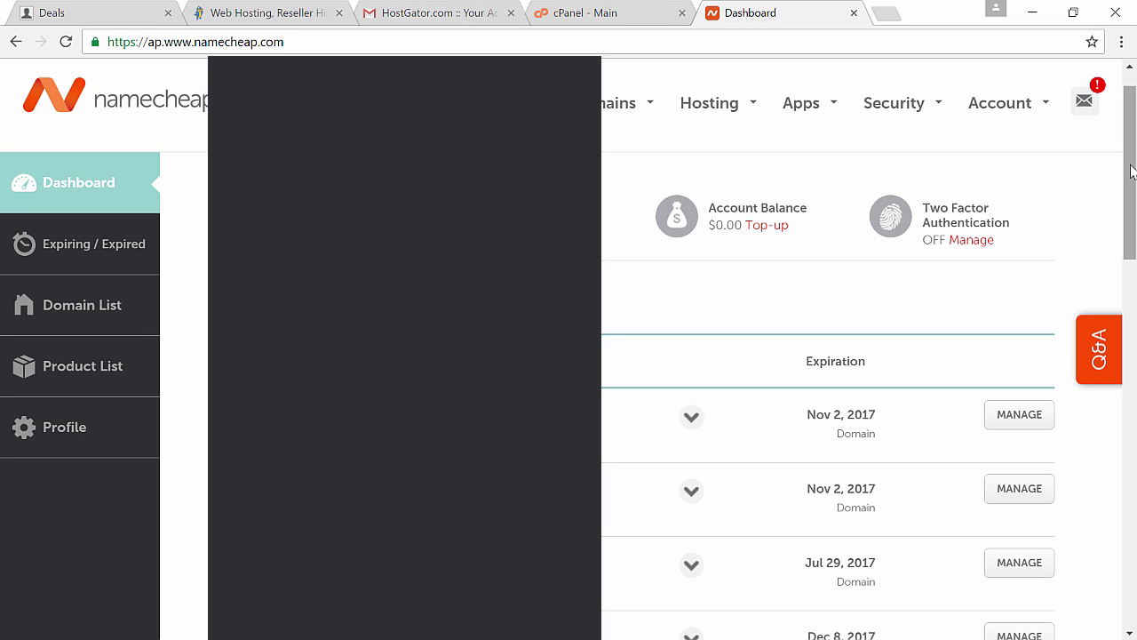
- Switch the domain's nameserver setting to Custom DNS in Namecheap
{"action": "left_click_drag", "start_coordinate": [1133, 171], "coordinate": [1132, 326]}
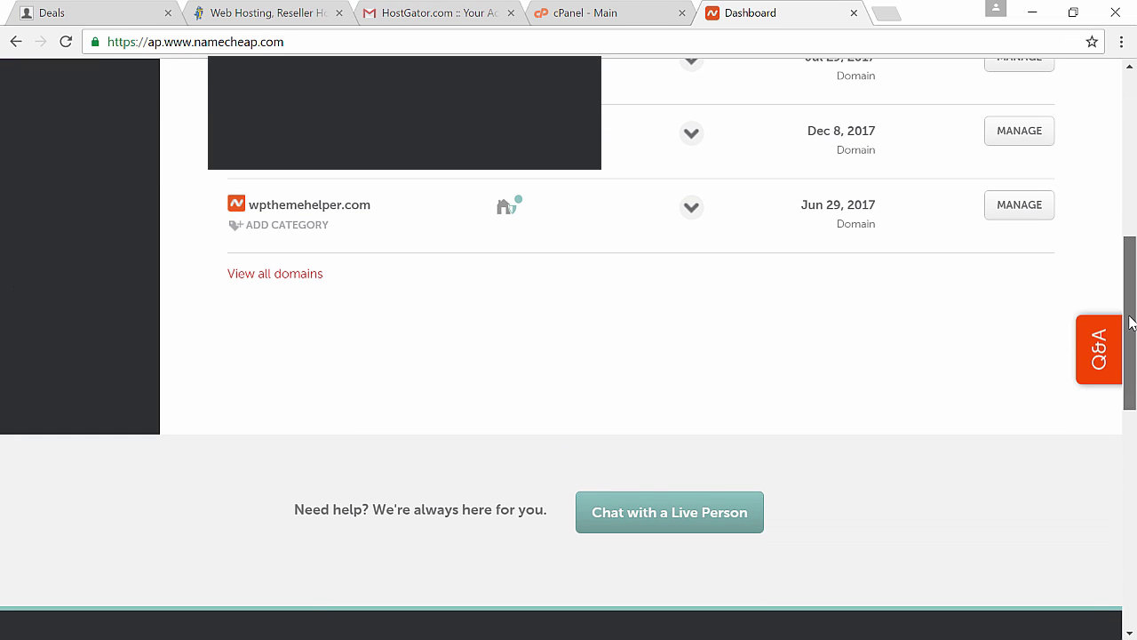
{"action": "left_click", "coordinate": [1019, 205]}
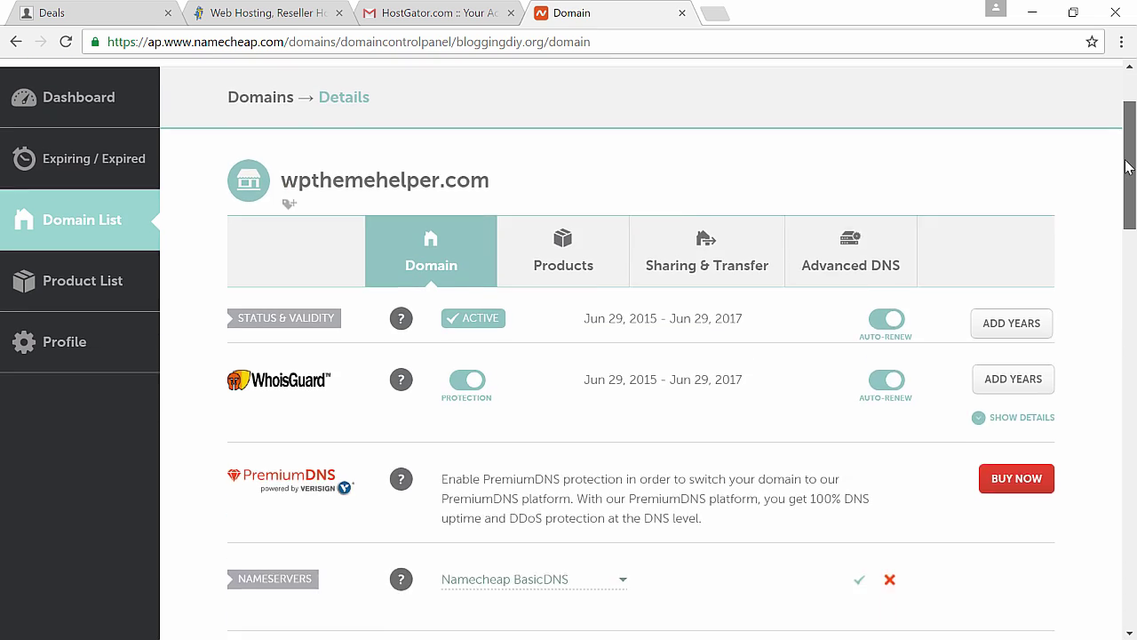
{"action": "left_click_drag", "start_coordinate": [1128, 120], "coordinate": [1129, 262]}
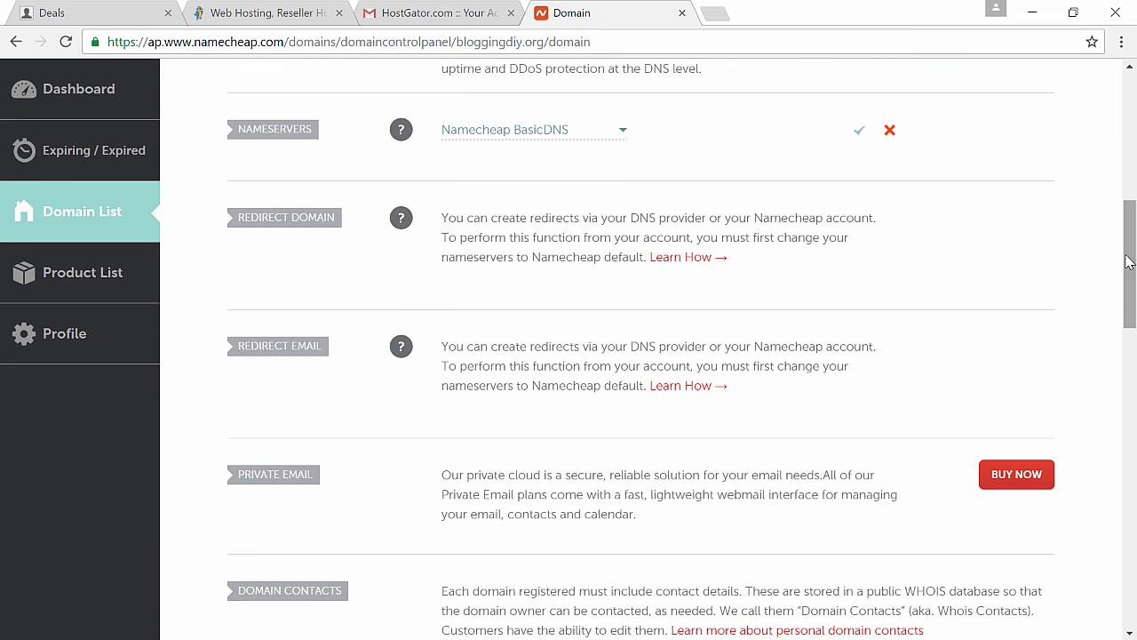
{"action": "left_click", "coordinate": [592, 132]}
{"action": "left_click", "coordinate": [578, 256]}
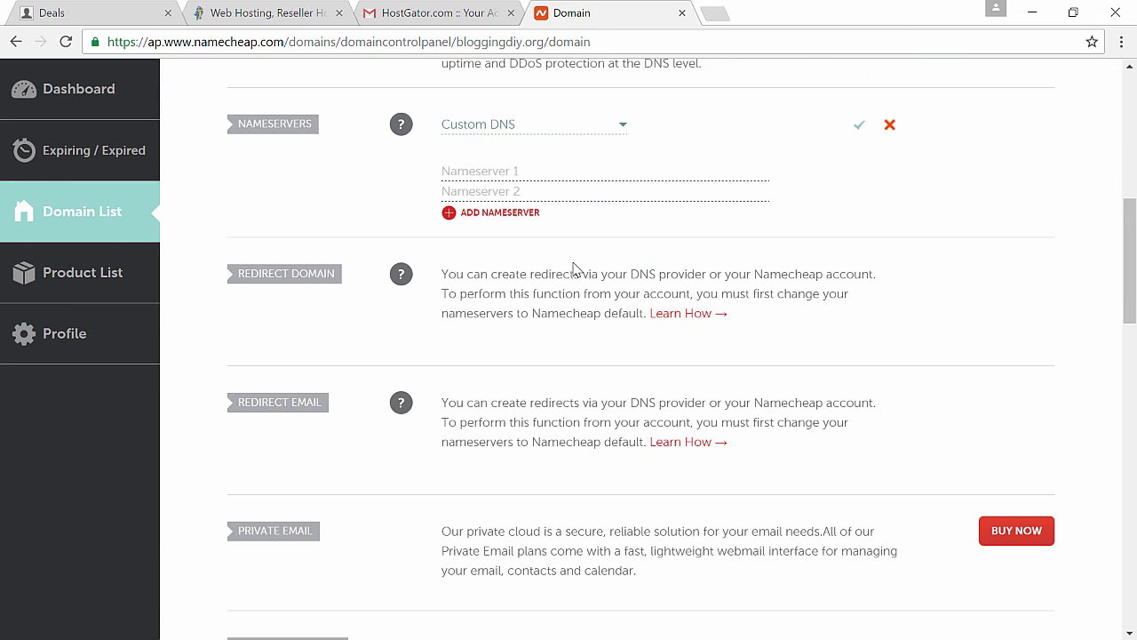
- Enter ns8521.hostgator.com and ns8522.hostgator.com from the HostGator email as nameservers and save
{"action": "key", "text": "ctrl+shift+Tab"}
{"action": "left_click_drag", "start_coordinate": [460, 400], "coordinate": [343, 399]}
{"action": "key", "text": "ctrl+Tab"}
{"action": "left_click", "coordinate": [620, 172]}
{"action": "type", "text": "ns8521.hostgator.com"}
{"action": "key", "text": "ctrl+shift+Tab"}
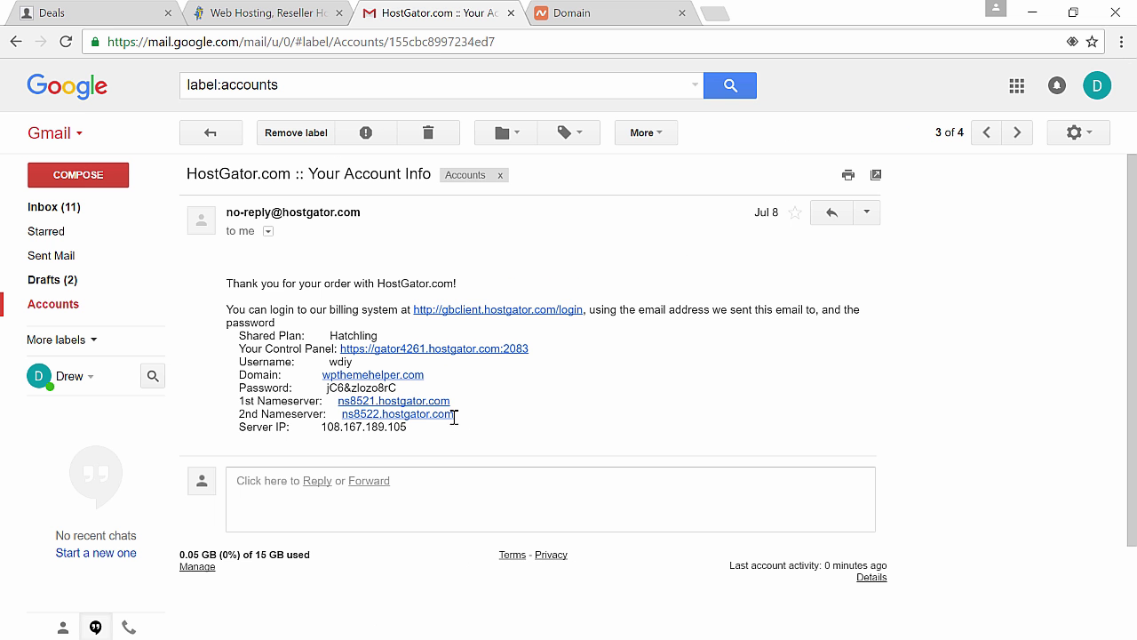
{"action": "left_click_drag", "start_coordinate": [453, 417], "coordinate": [341, 416]}
{"action": "key", "text": "ctrl+c"}
{"action": "left_click", "coordinate": [568, 12]}
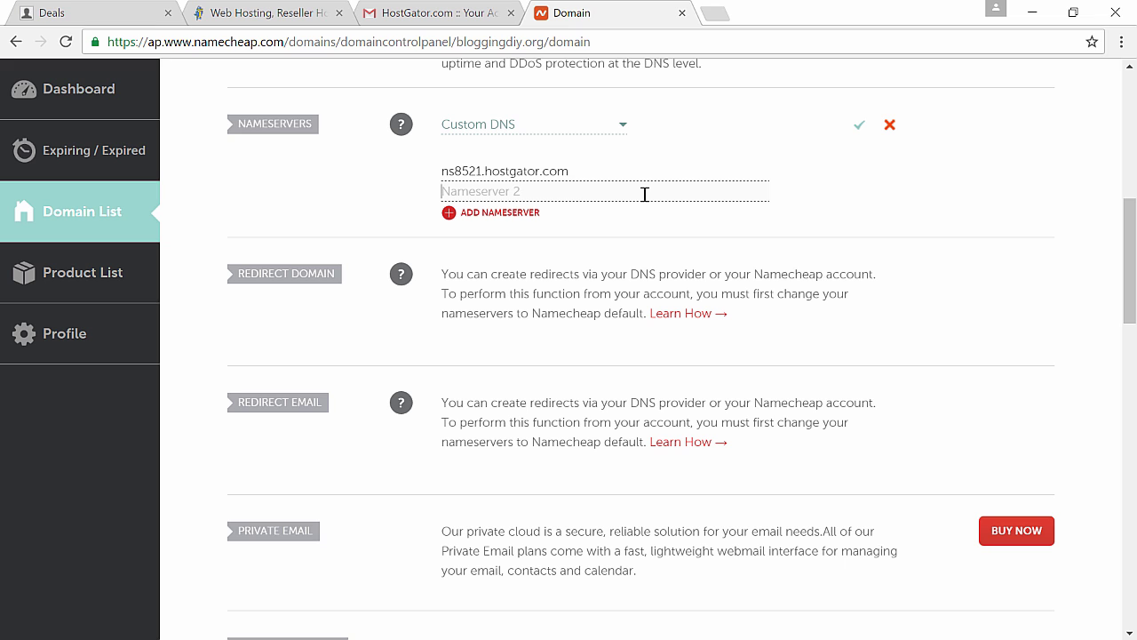
{"action": "key", "text": "ctrl+v"}
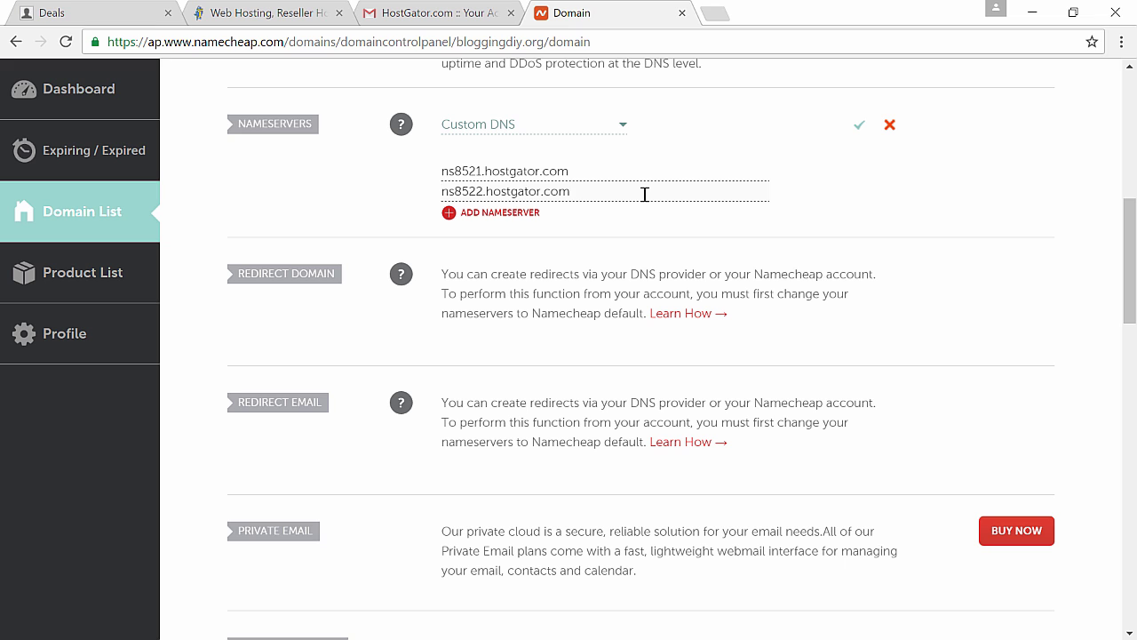
{"action": "left_click", "coordinate": [860, 126]}
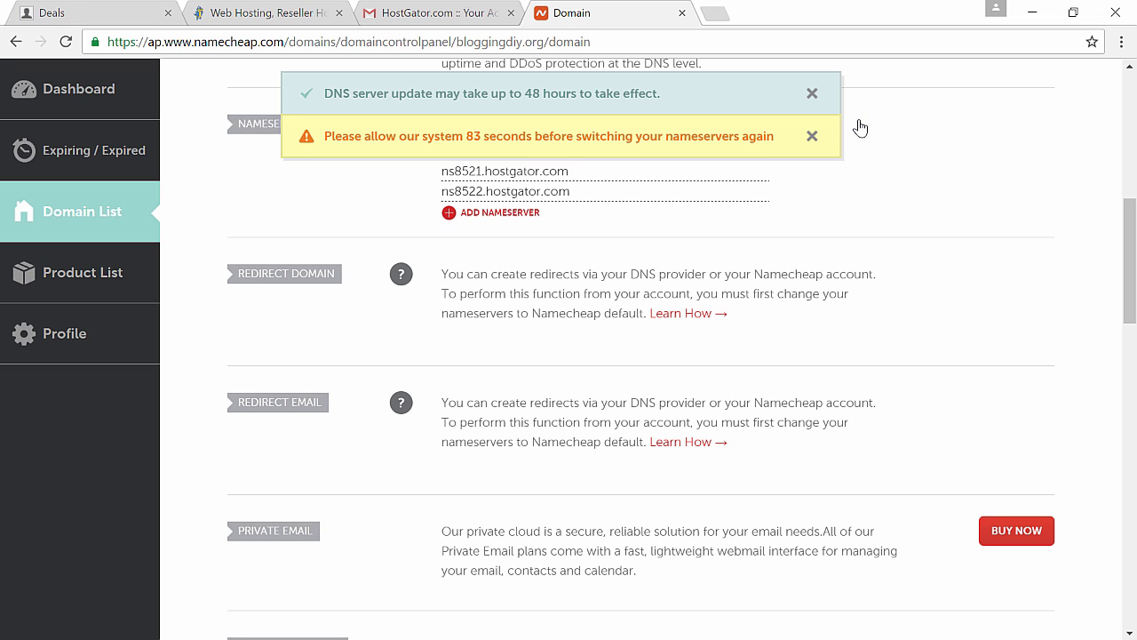
- Open the Control Panel link from the HostGator email in a new tab
{"action": "key", "text": "ctrl+w"}
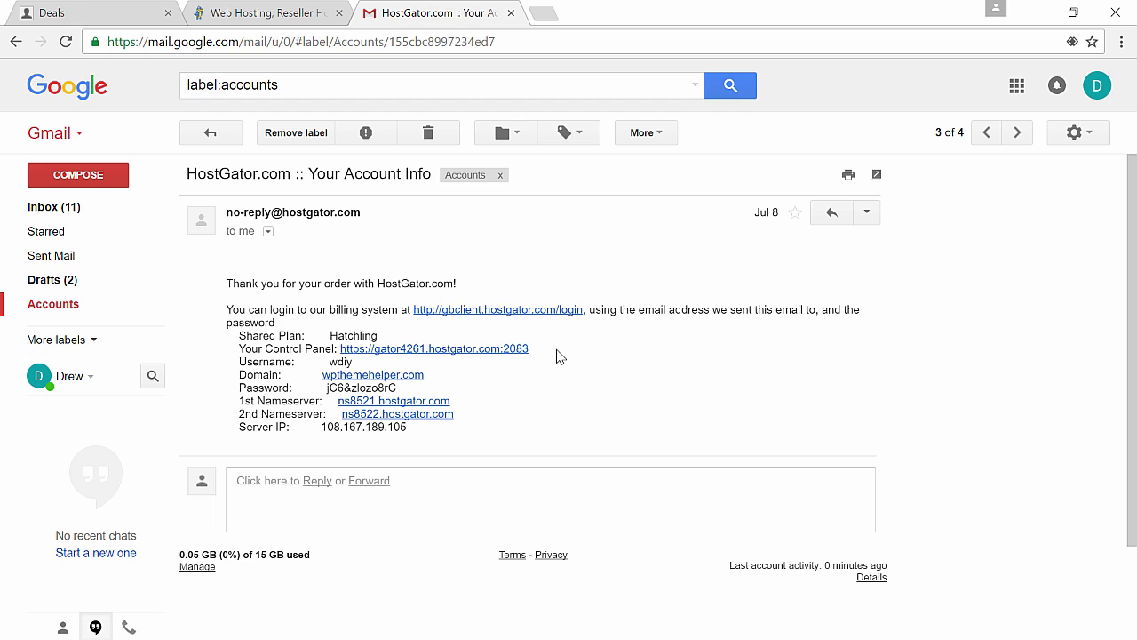
{"action": "left_click_drag", "start_coordinate": [533, 348], "coordinate": [353, 342]}
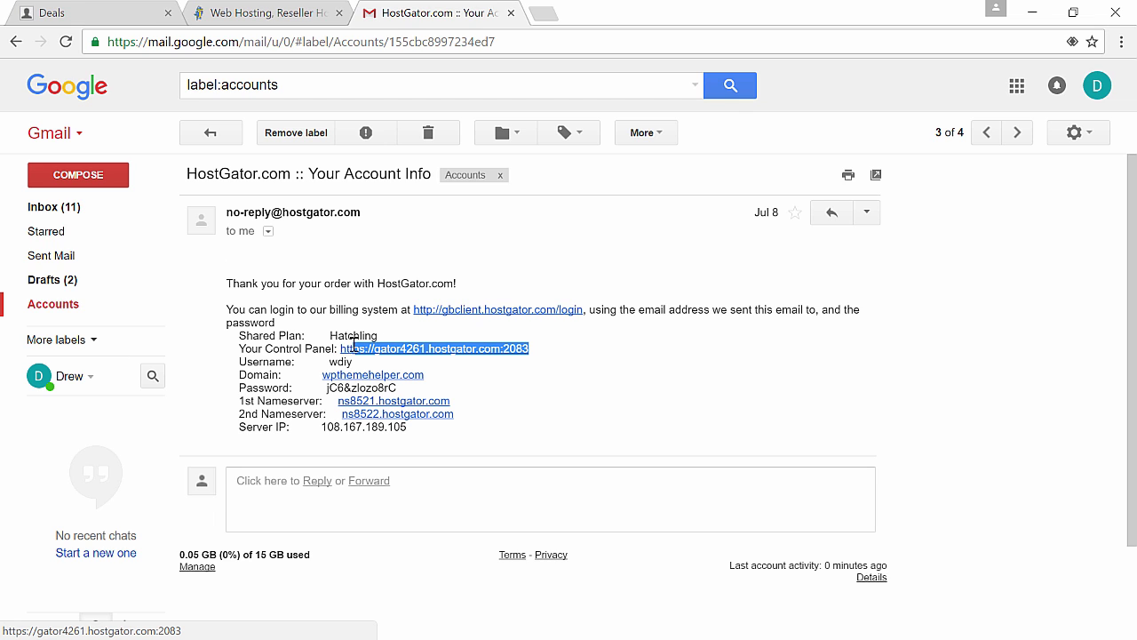
{"action": "right_click", "coordinate": [412, 346]}
{"action": "left_click", "coordinate": [431, 356]}
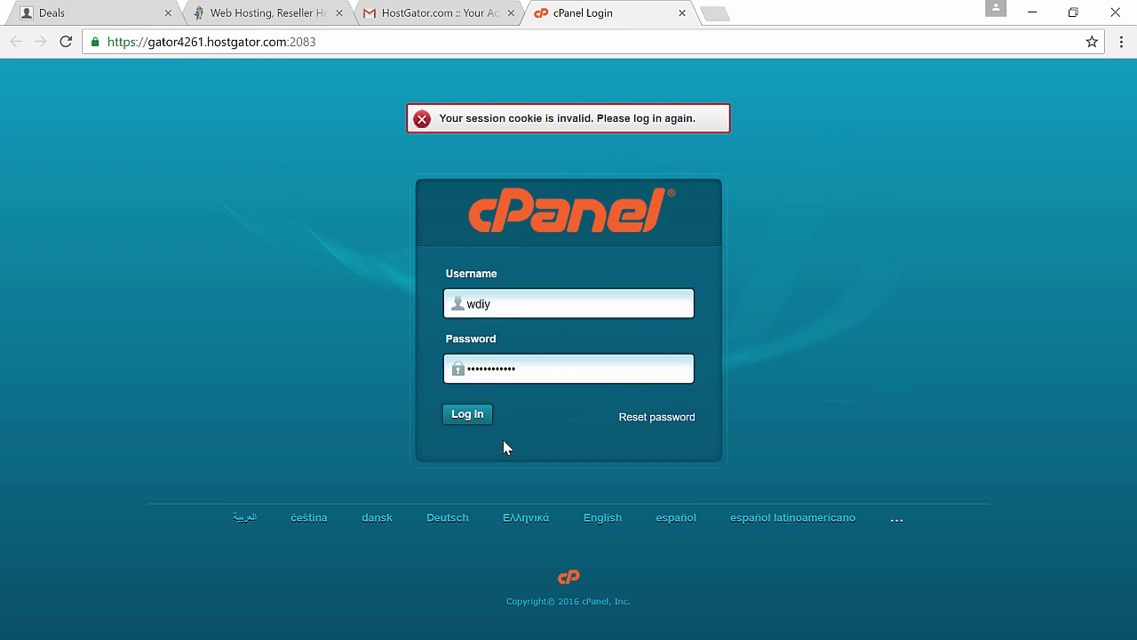
- Log in to cPanel, open the WordPress Installer, and choose wpthemehelper.com as the install domain
{"action": "left_click", "coordinate": [479, 418]}
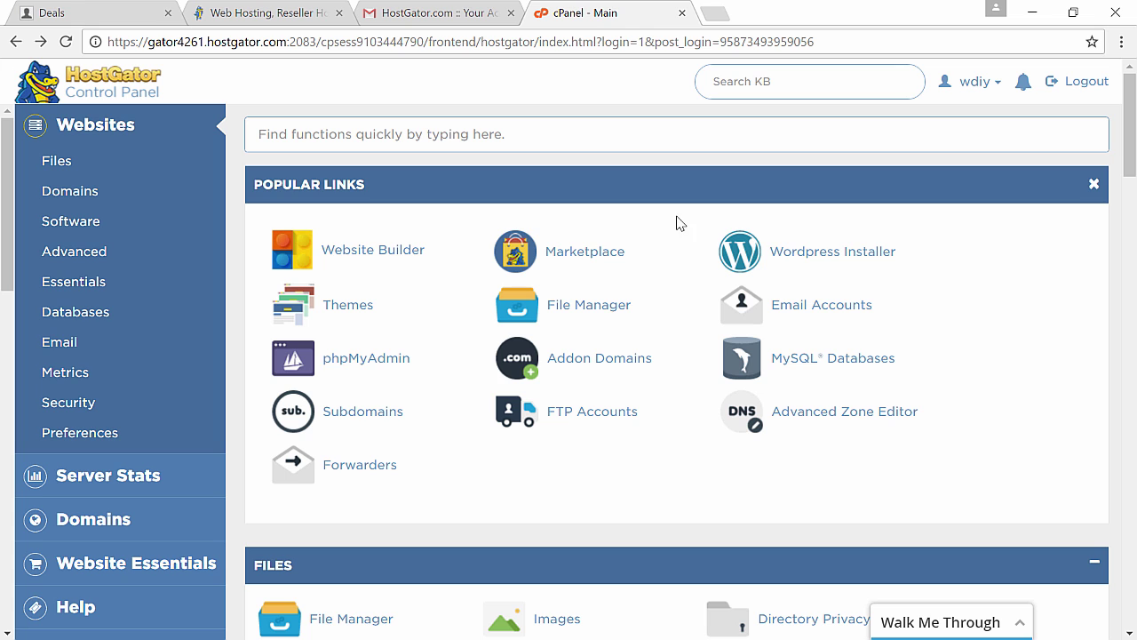
{"action": "left_click", "coordinate": [793, 257]}
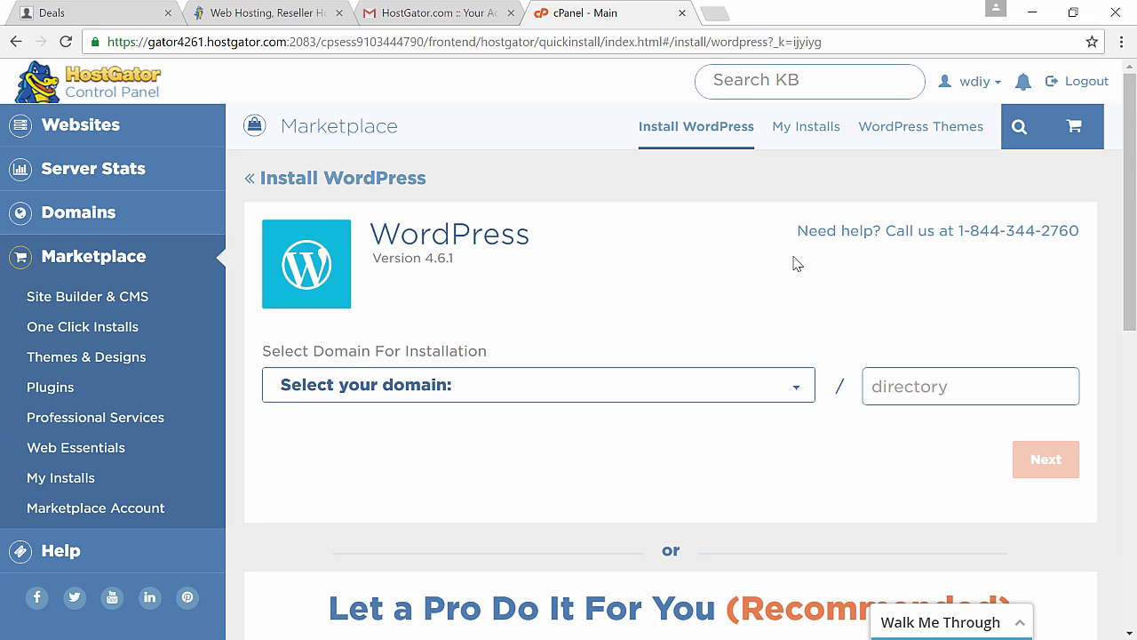
{"action": "left_click", "coordinate": [783, 392]}
{"action": "left_click", "coordinate": [783, 433]}
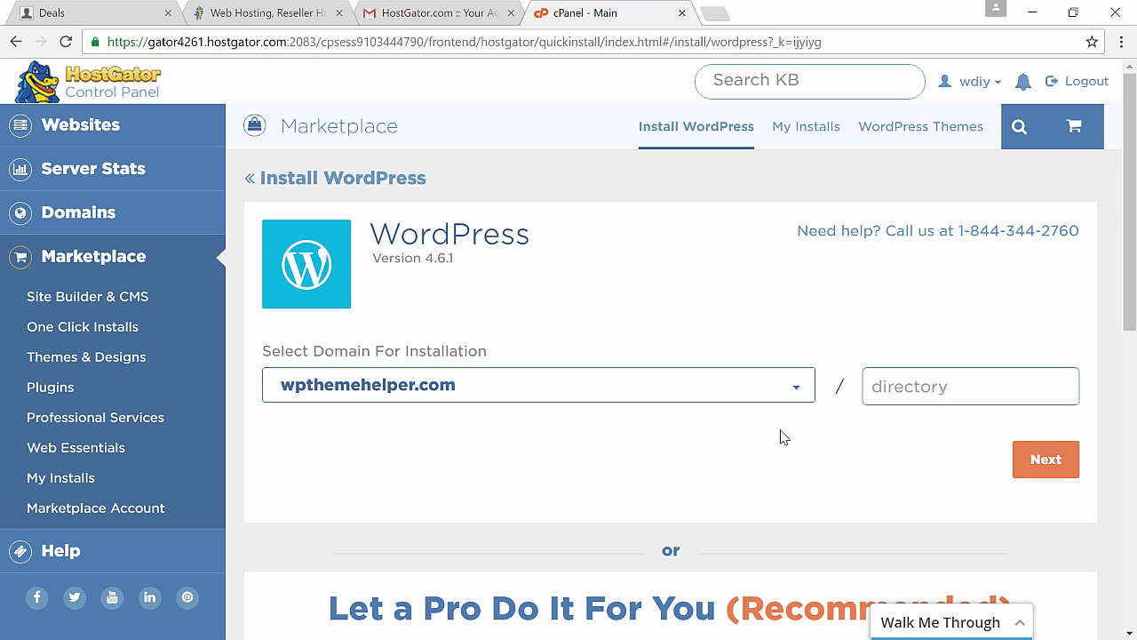
{"action": "left_click", "coordinate": [1045, 462]}
- Review the blog title 'My New Website', admin username, first and last name, and admin e-mail
{"action": "left_click_drag", "start_coordinate": [475, 350], "coordinate": [279, 346]}
{"action": "left_click_drag", "start_coordinate": [703, 353], "coordinate": [538, 350]}
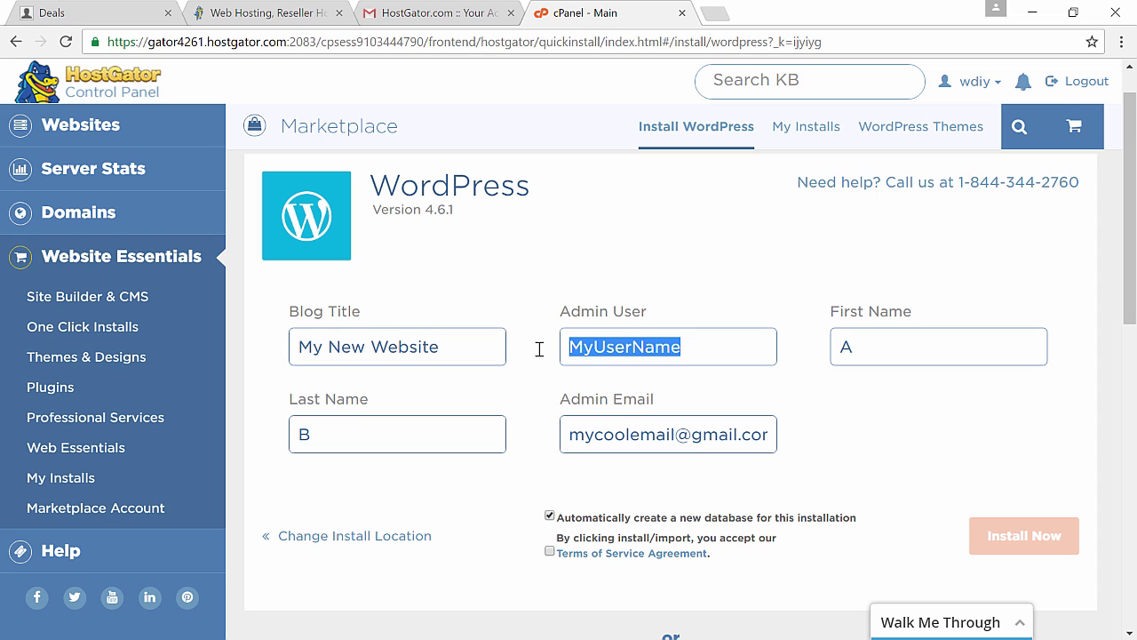
{"action": "left_click_drag", "start_coordinate": [923, 346], "coordinate": [803, 335]}
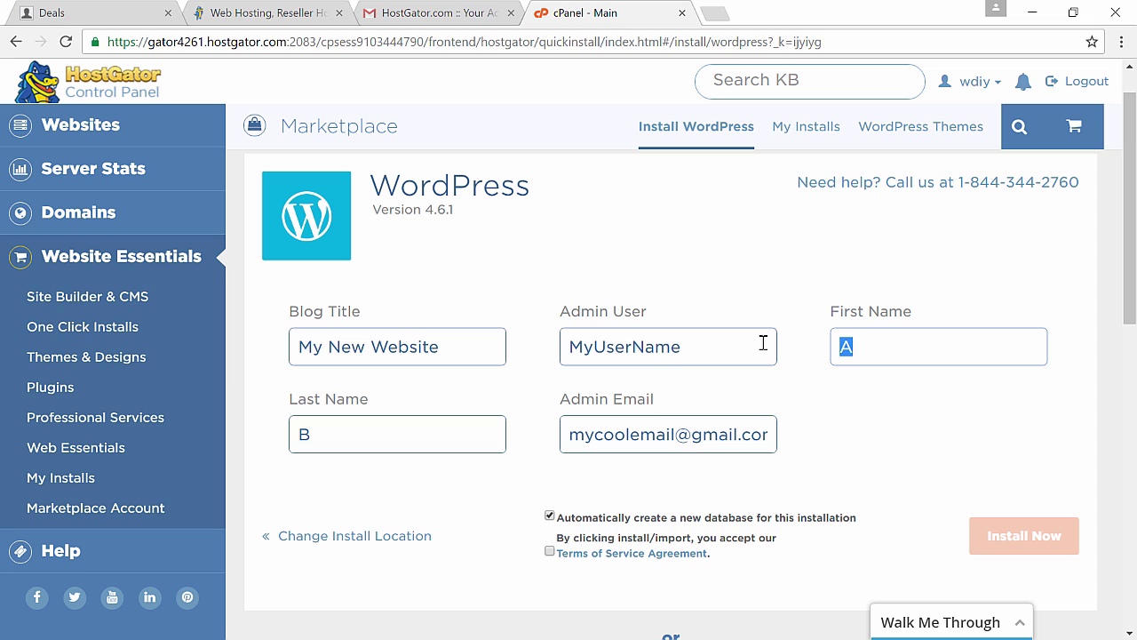
{"action": "left_click_drag", "start_coordinate": [403, 435], "coordinate": [286, 439]}
{"action": "left_click_drag", "start_coordinate": [675, 435], "coordinate": [534, 443]}
{"action": "left_click", "coordinate": [533, 443]}
- Accept the terms, install WordPress 4.6.1, copy the generated admin password, and view My Installs
{"action": "left_click", "coordinate": [550, 552]}
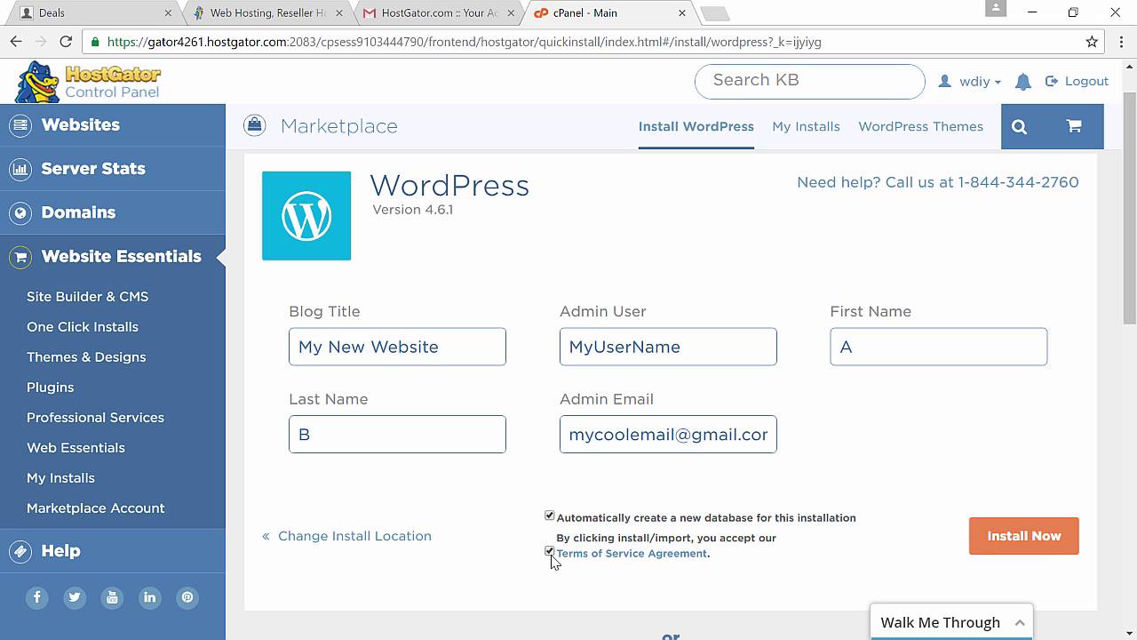
{"action": "left_click", "coordinate": [1038, 550]}
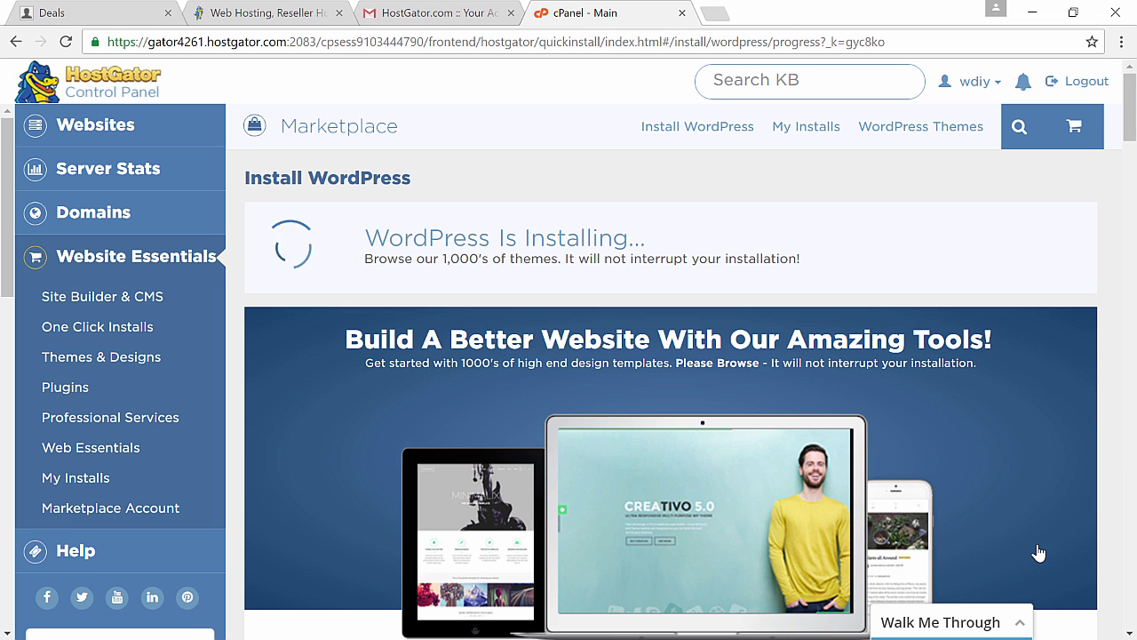
{"action": "double_click", "coordinate": [910, 322]}
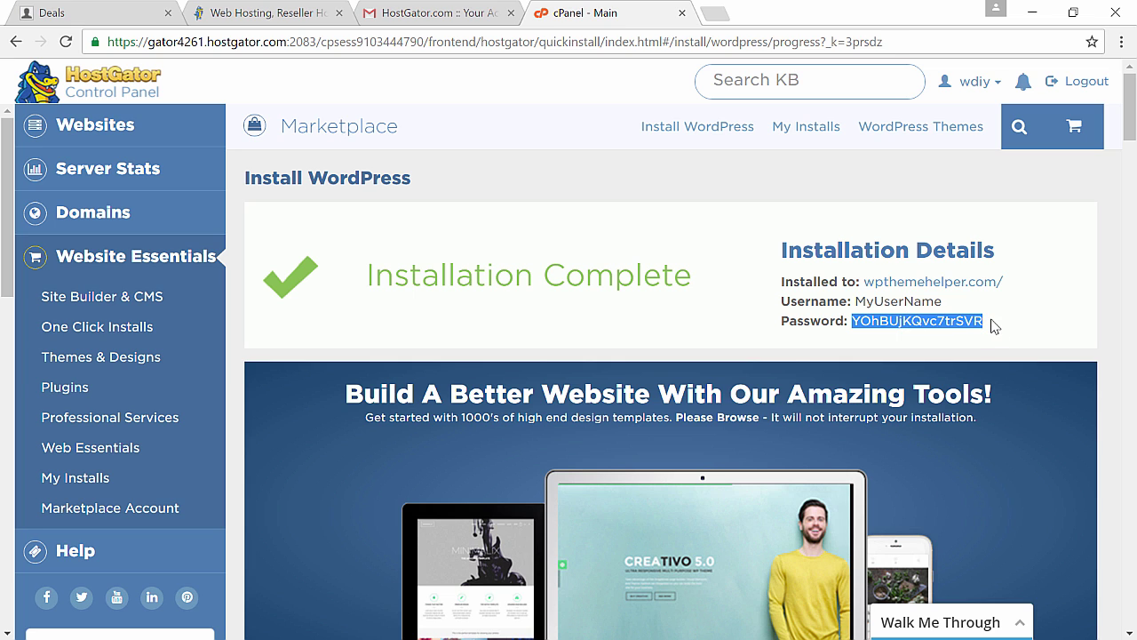
{"action": "left_click", "coordinate": [805, 127]}
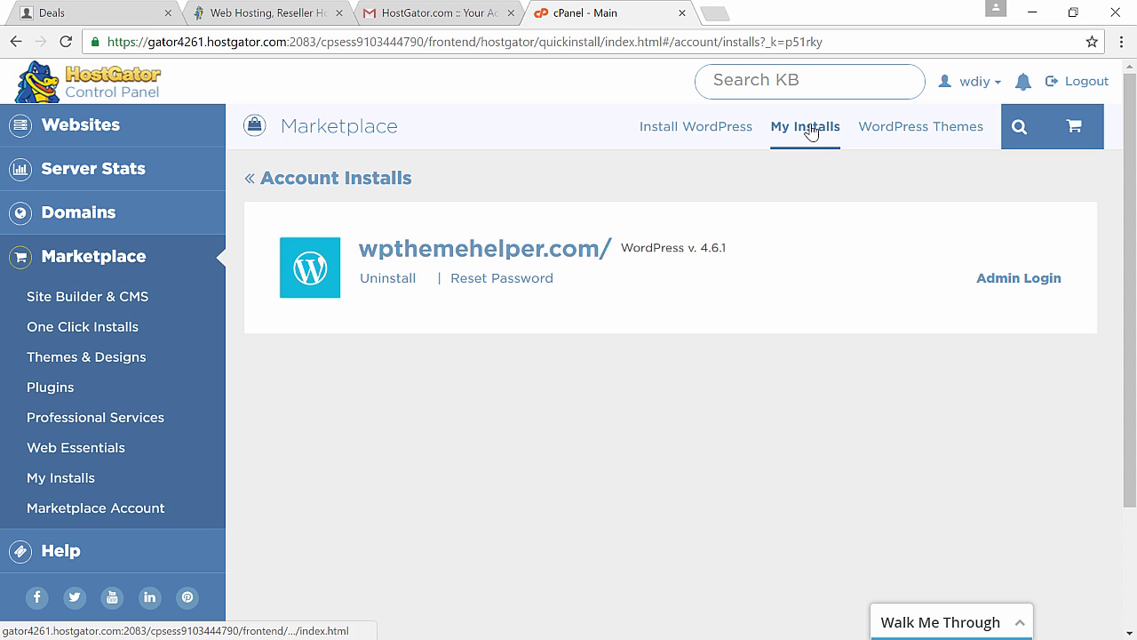
- Bring up the Reset Password form to choose a new admin password
{"action": "left_click", "coordinate": [526, 281]}
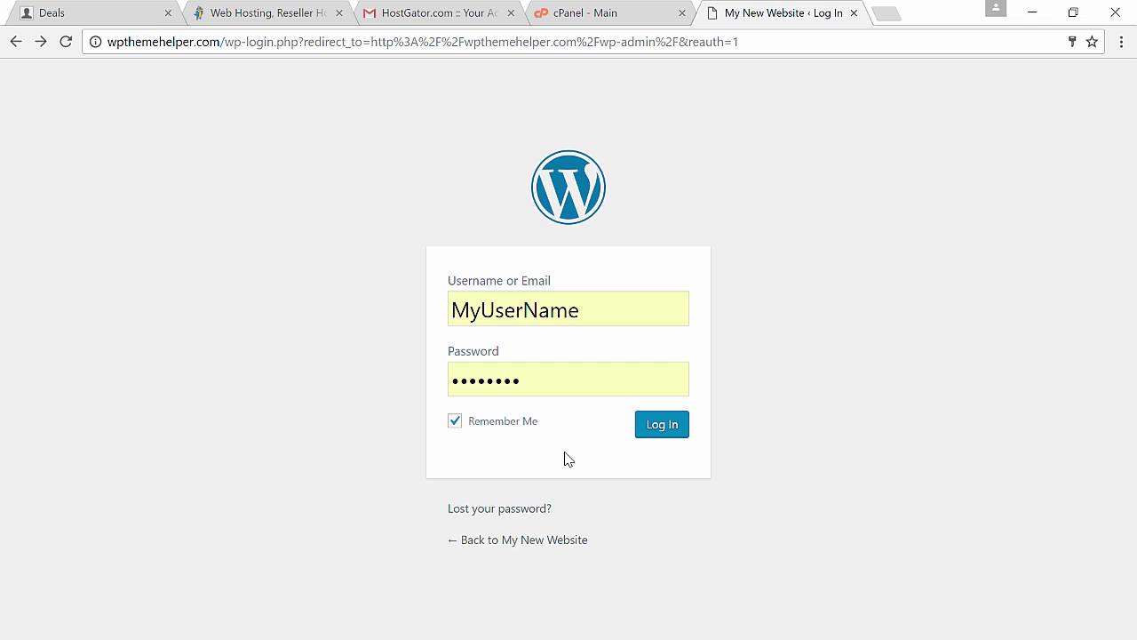
- Log in to the WordPress admin and open the Appearance > Themes page
{"action": "left_click", "coordinate": [662, 432]}
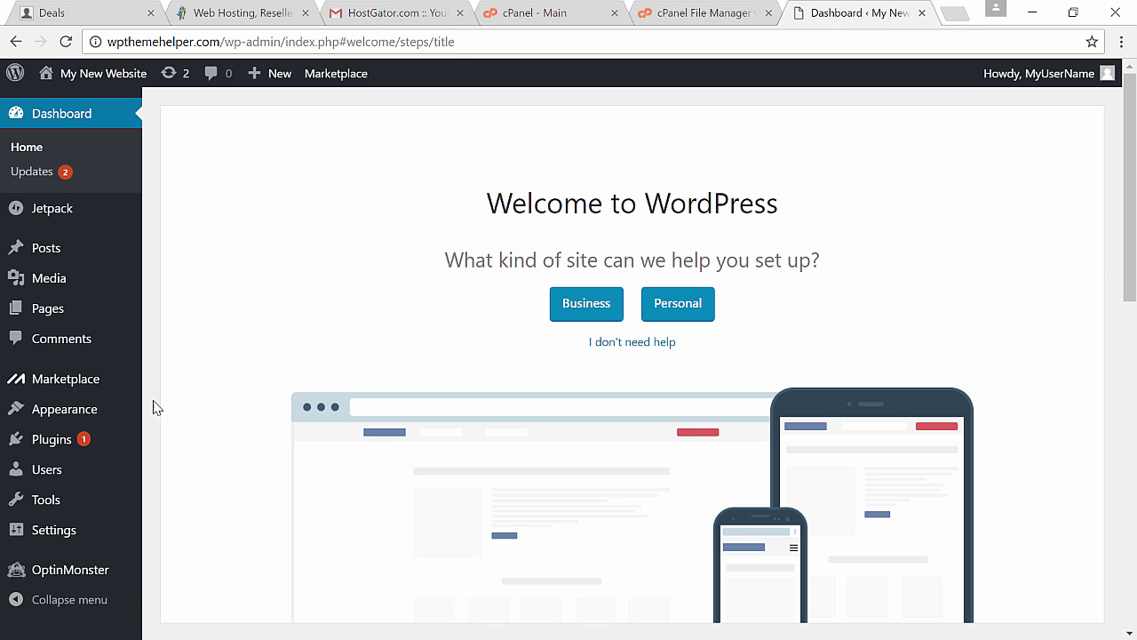
{"action": "mouse_move", "coordinate": [84, 411]}
{"action": "left_click", "coordinate": [178, 412]}
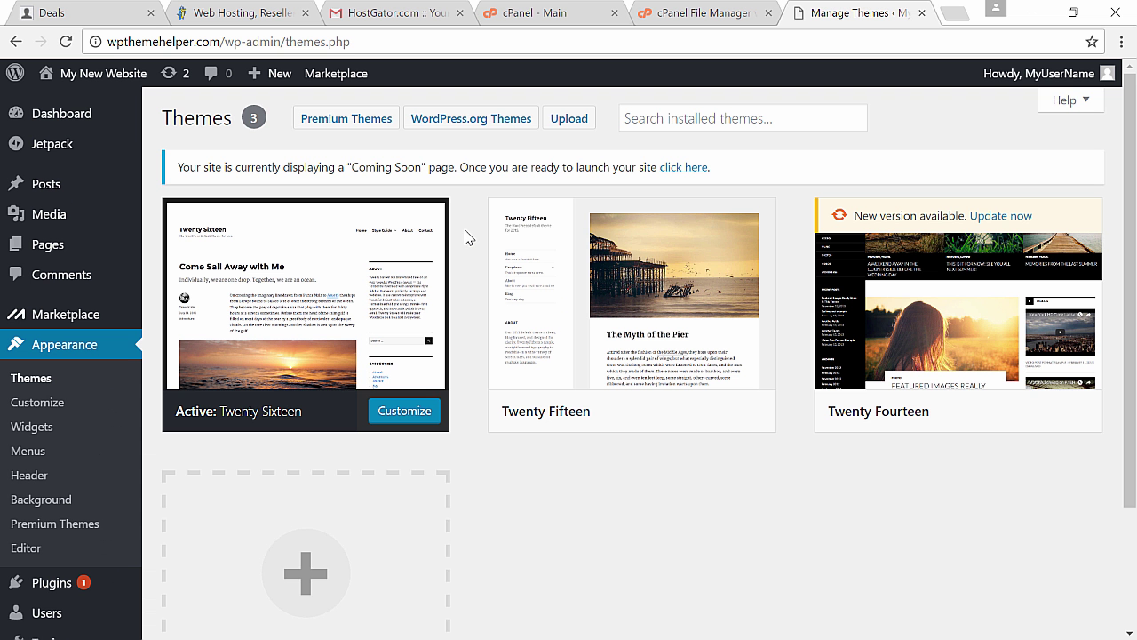
- Browse the featured WordPress.org themes, briefly revealing and hiding the Upload Theme option
{"action": "left_click", "coordinate": [477, 121]}
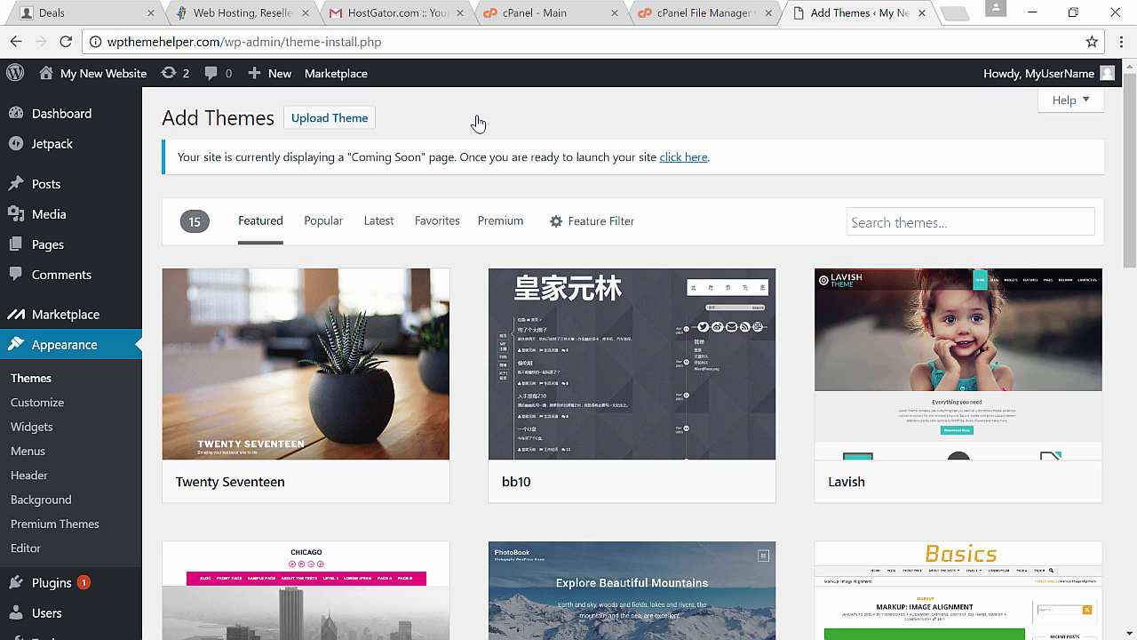
{"action": "left_click", "coordinate": [349, 122]}
{"action": "left_click", "coordinate": [349, 122]}
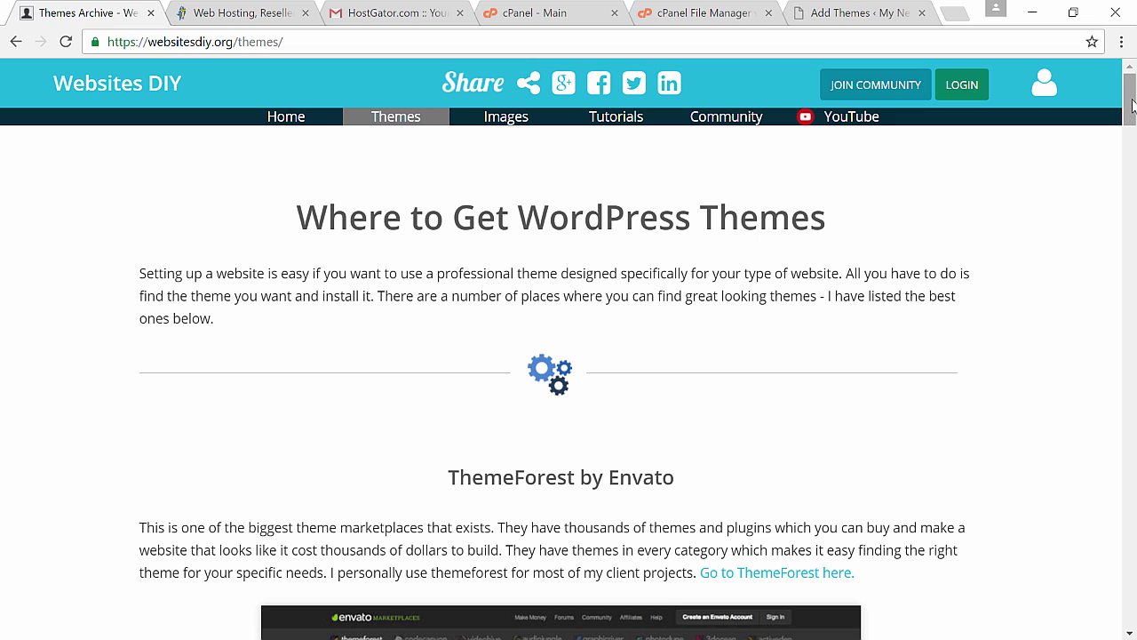
- Scroll down the Websites DIY 'Where to Get WordPress Themes' guide
{"action": "left_click_drag", "start_coordinate": [1132, 105], "coordinate": [1129, 284]}
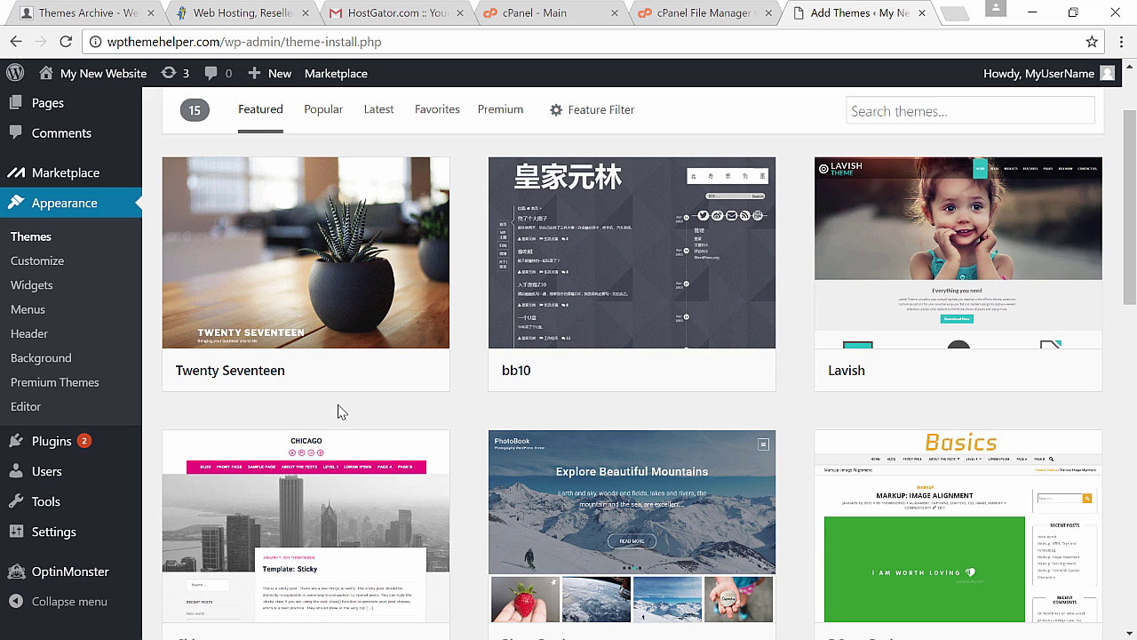
- From Installed Plugins, go to Add New and list the Popular plugins, skipping Upload Plugin
{"action": "mouse_move", "coordinate": [44, 441]}
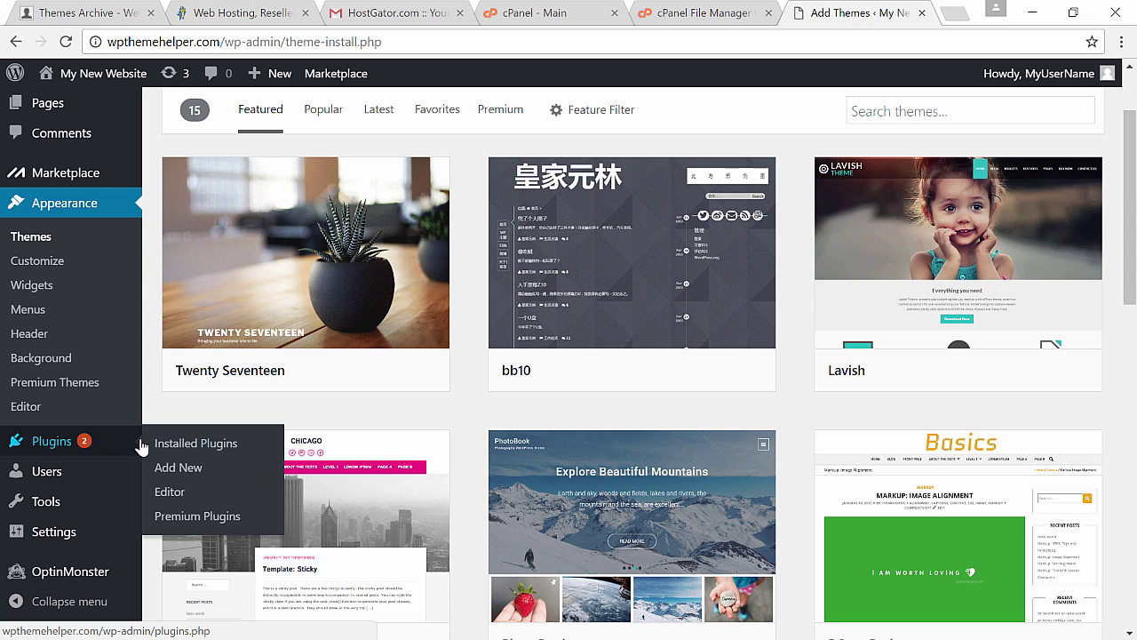
{"action": "left_click", "coordinate": [178, 445]}
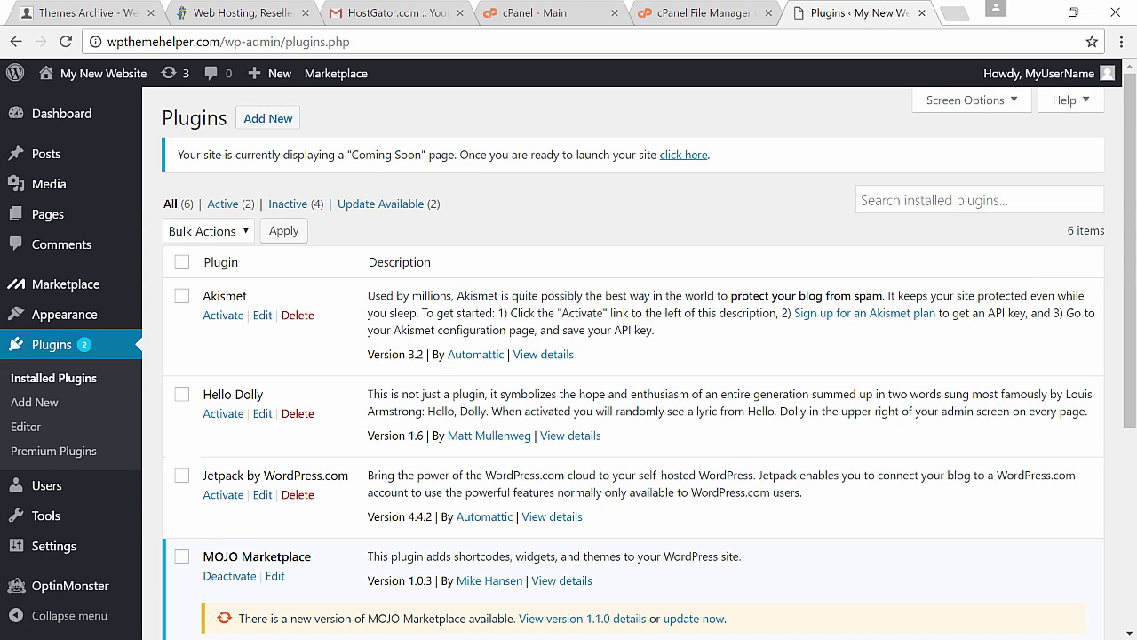
{"action": "left_click", "coordinate": [269, 118]}
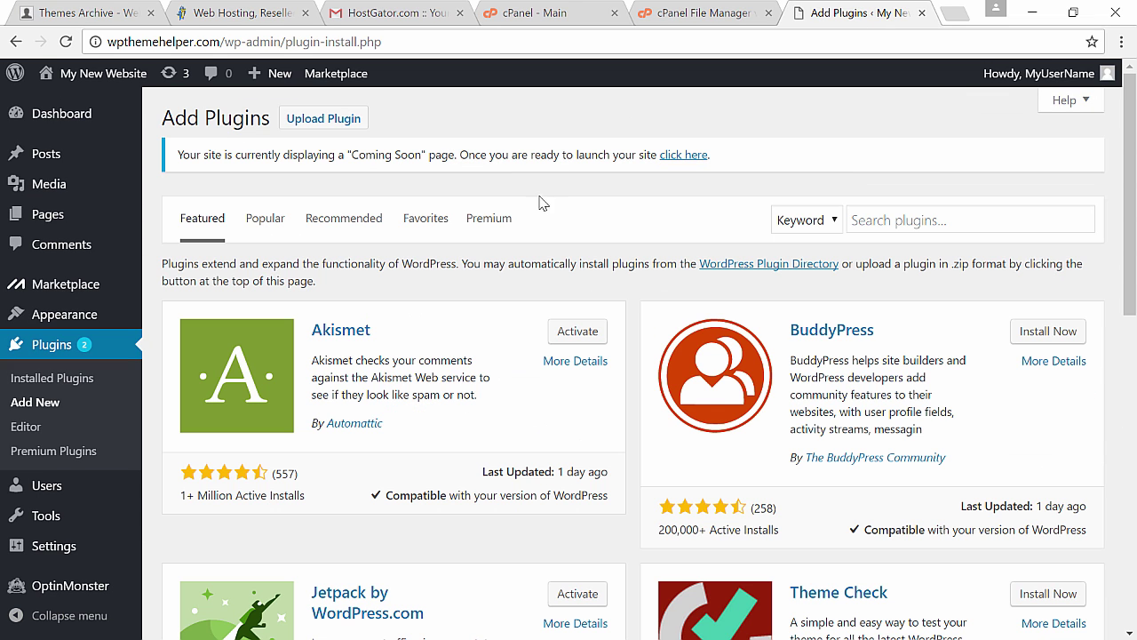
{"action": "left_click", "coordinate": [338, 120]}
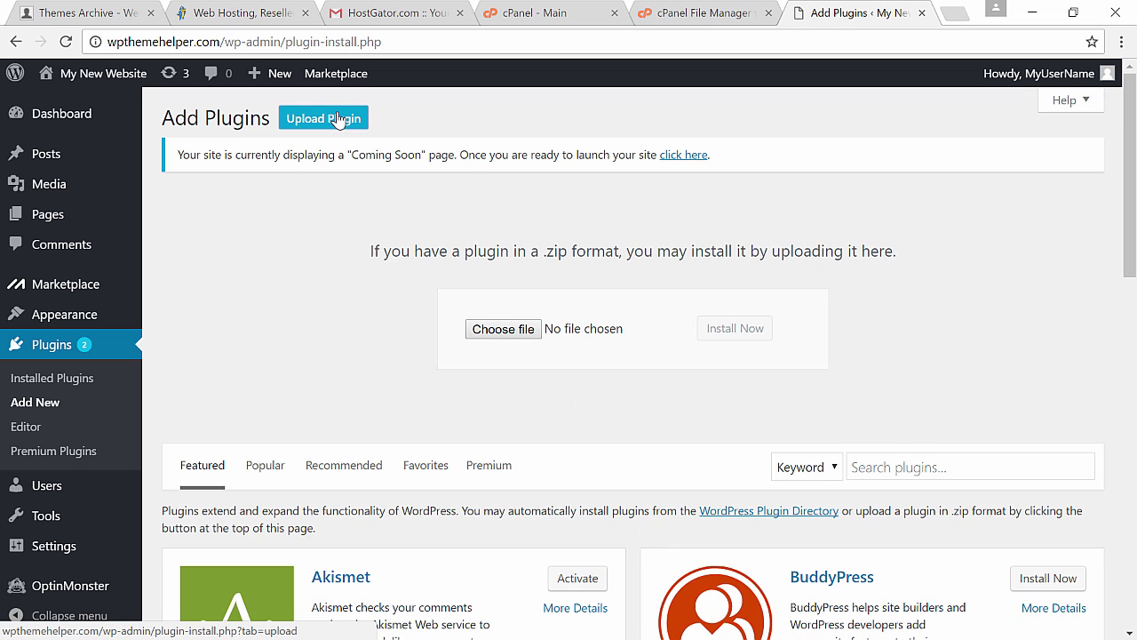
{"action": "left_click", "coordinate": [338, 120]}
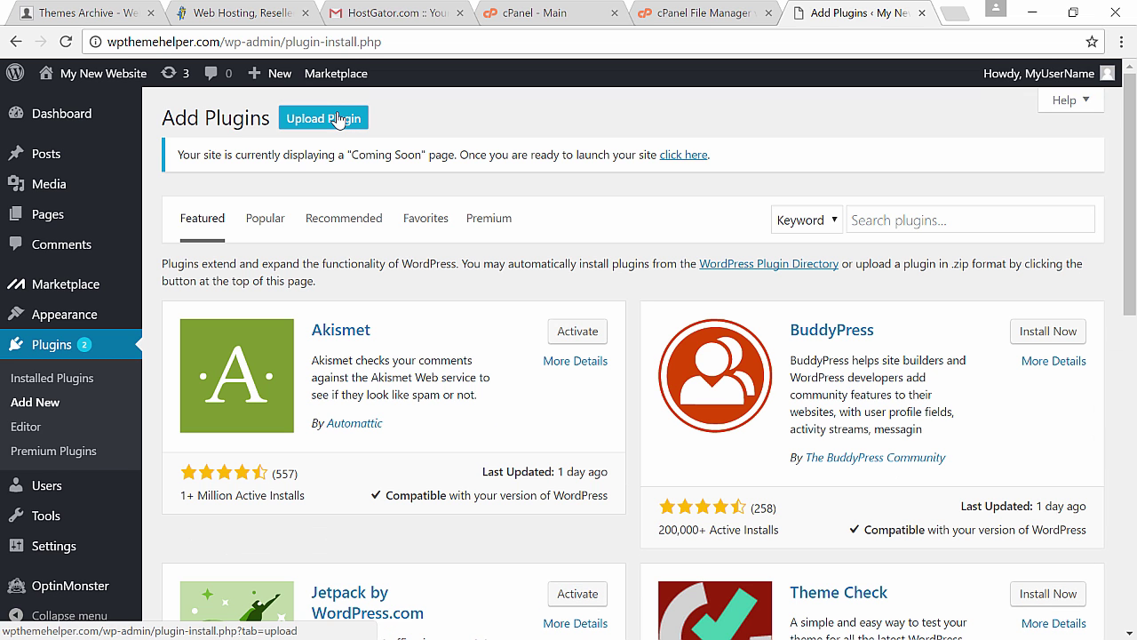
{"action": "left_click", "coordinate": [263, 227]}
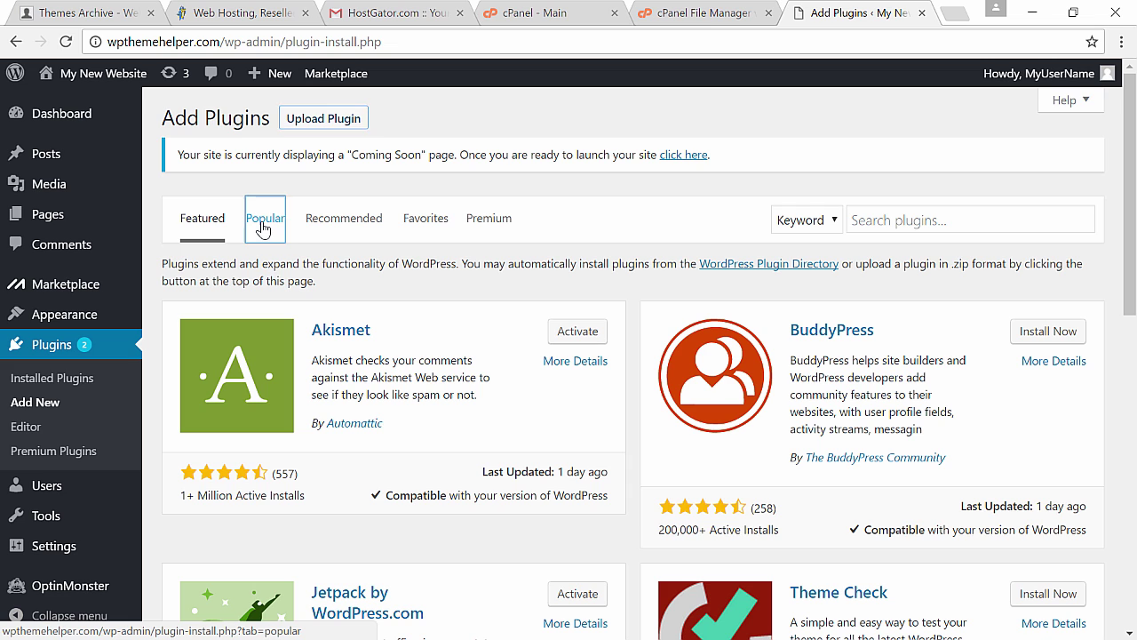